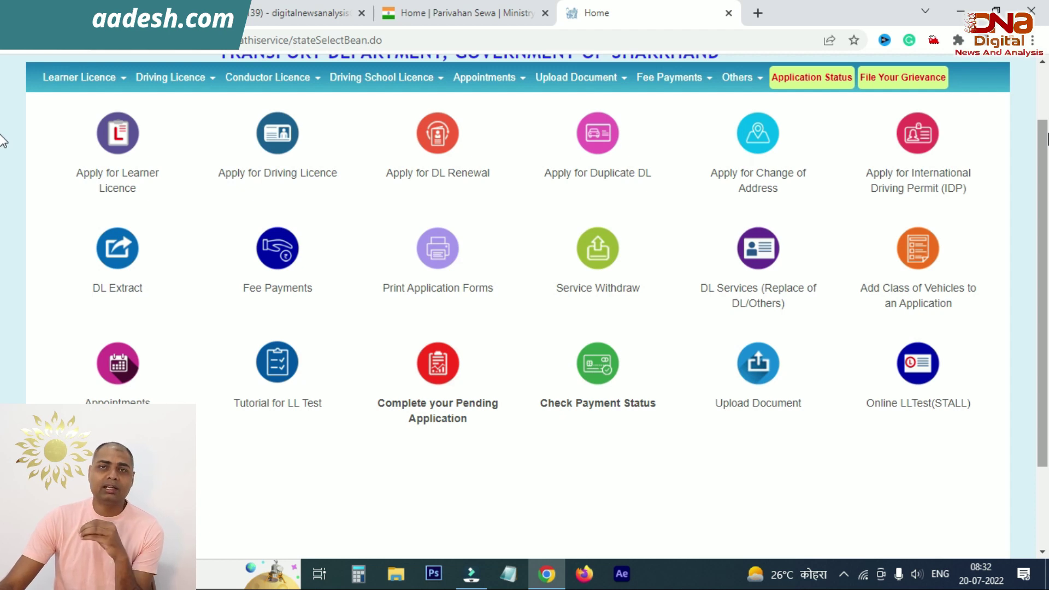
# Step: Start a DL renewal application, read through the instructions, and continue to the licence form
pyautogui.click(437, 176)
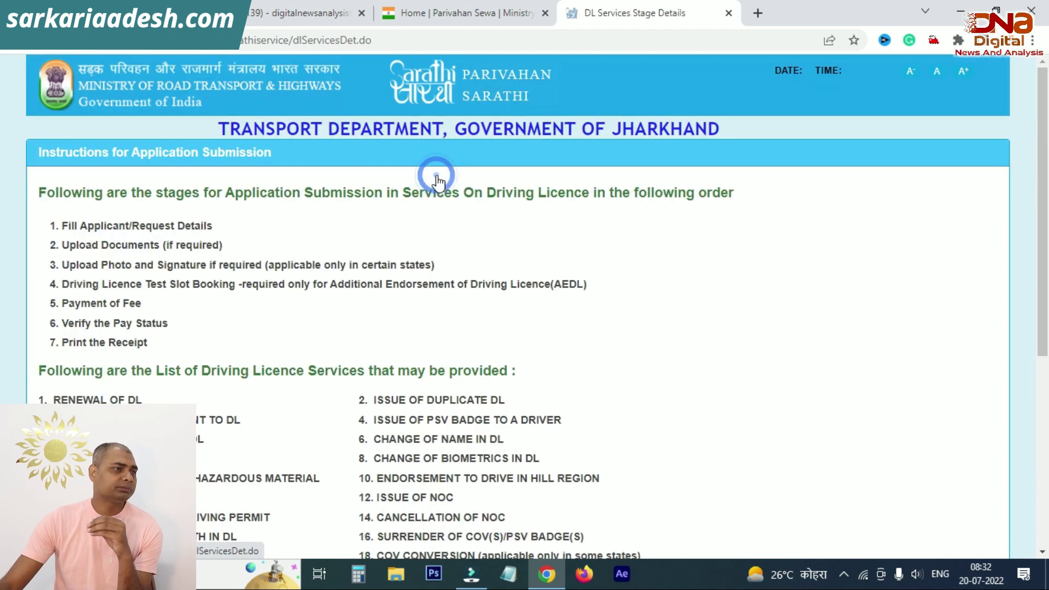
pyautogui.scroll(-1, 439, 205)
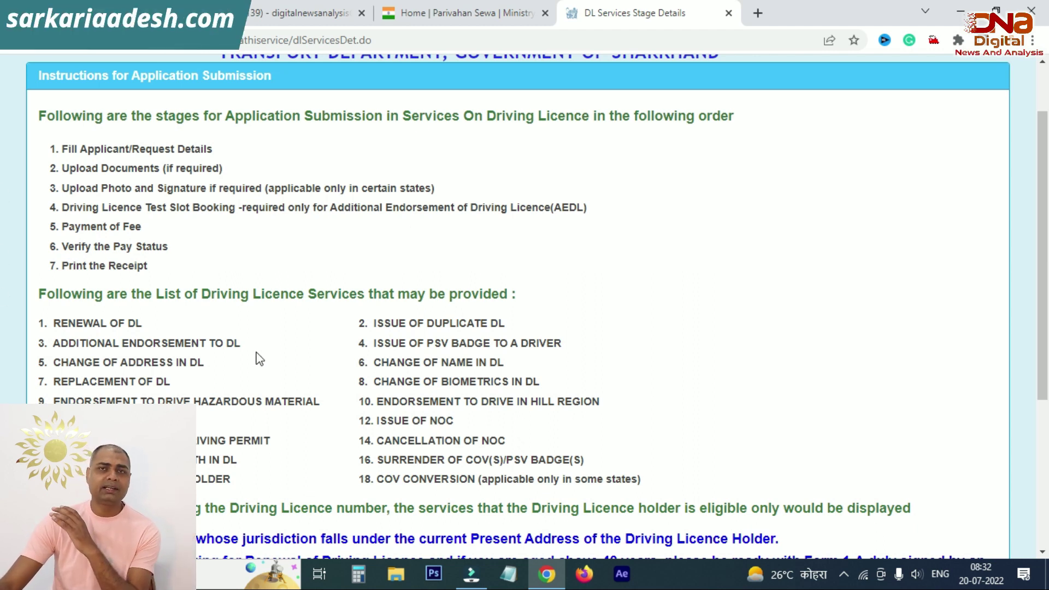
pyautogui.scroll(-3, 361, 343)
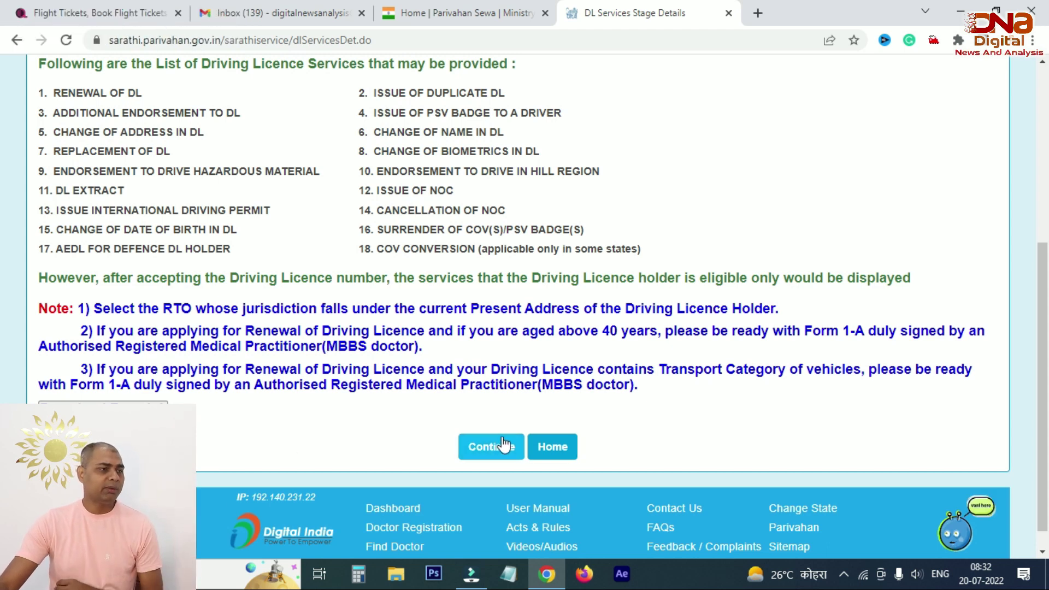
pyautogui.click(488, 447)
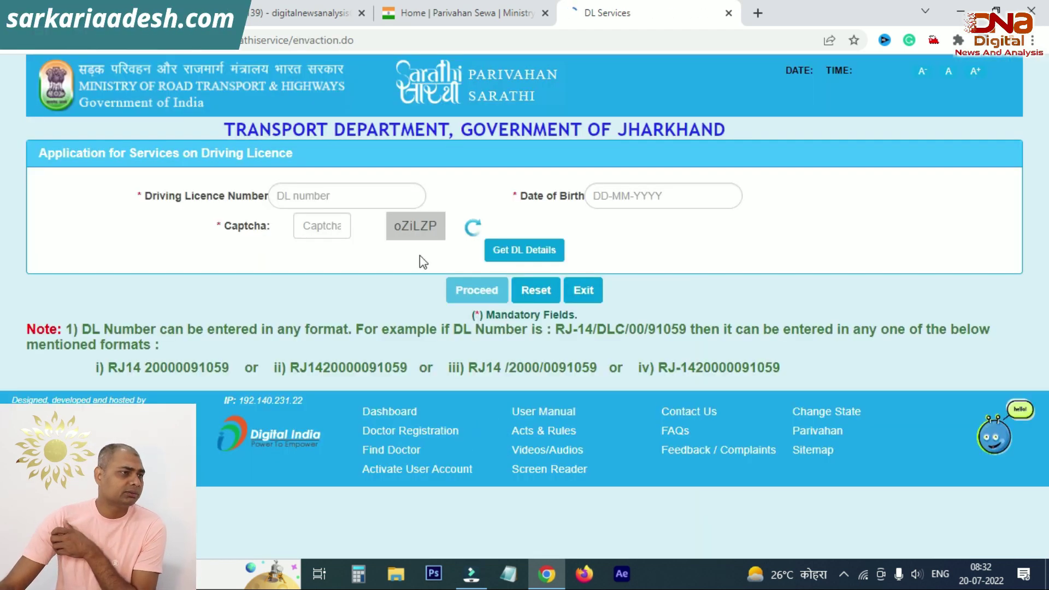
# Step: Enter the driving licence number and pick a December 1976 date of birth
pyautogui.click(352, 197)
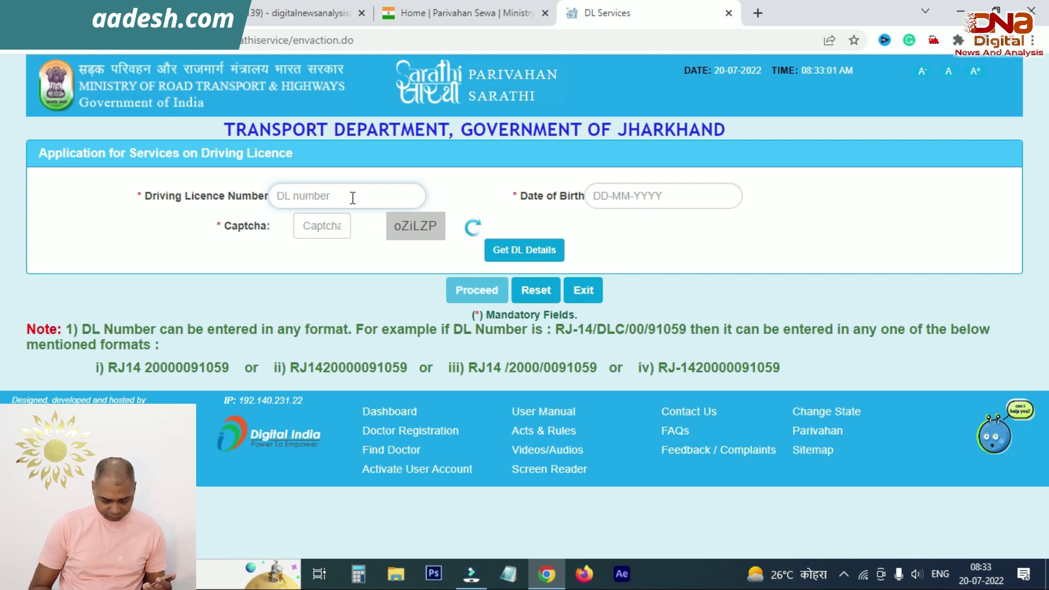
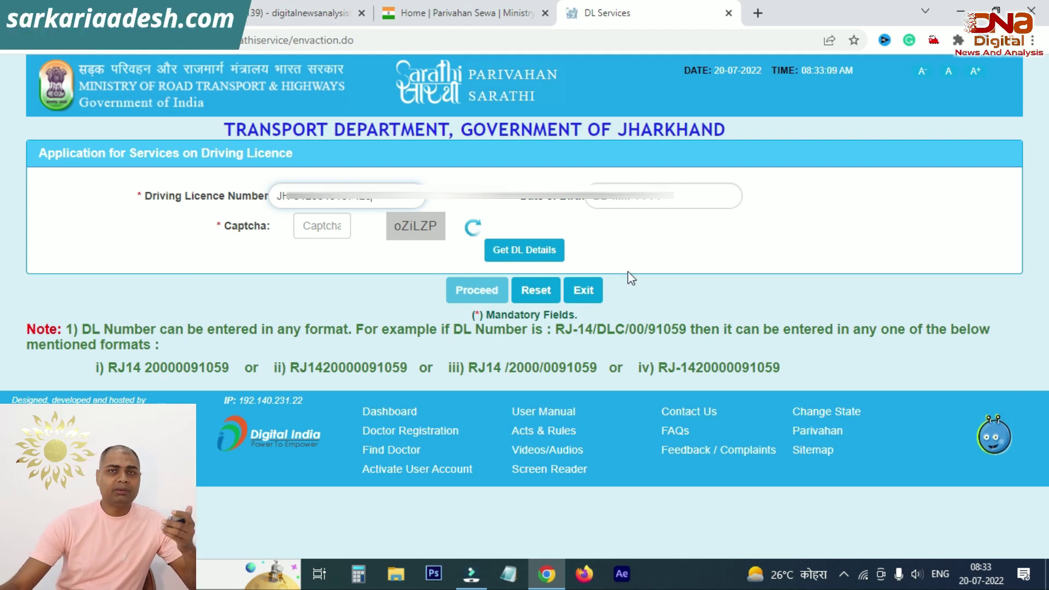
pyautogui.click(628, 192)
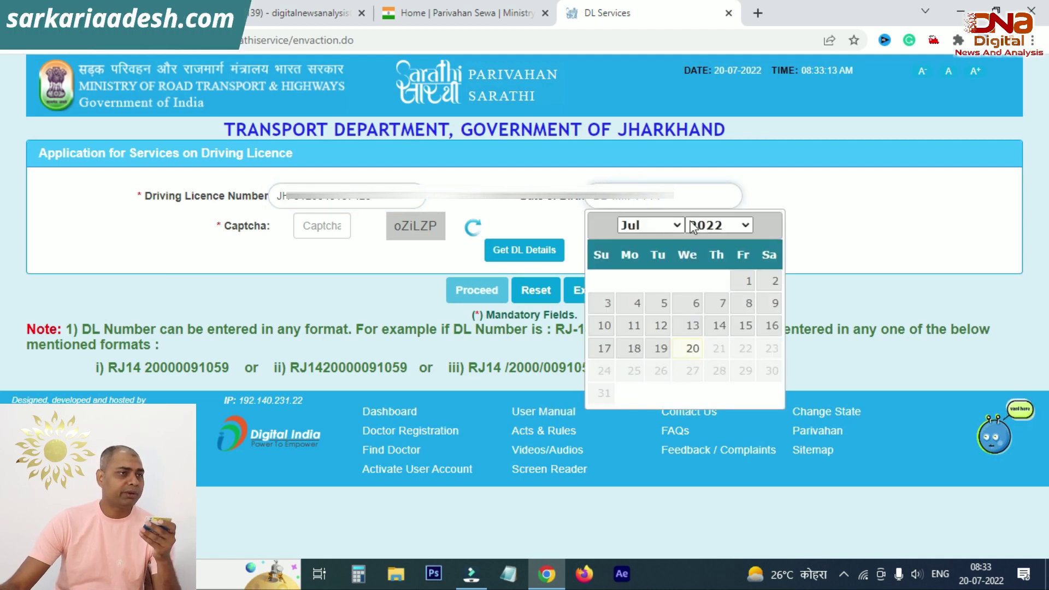
pyautogui.click(716, 229)
pyautogui.write('1976')
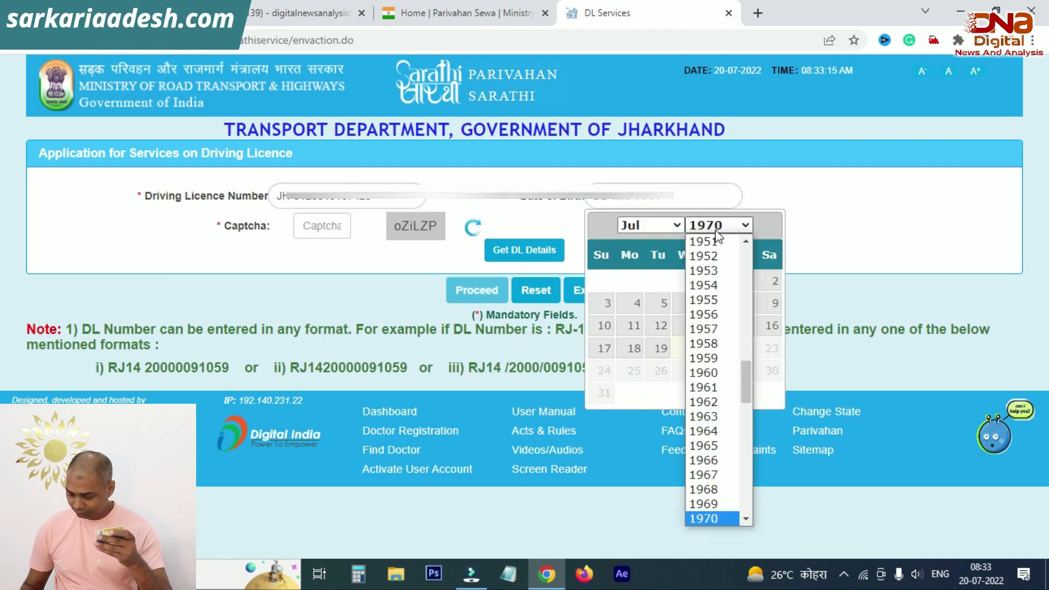
pyautogui.press('Return')
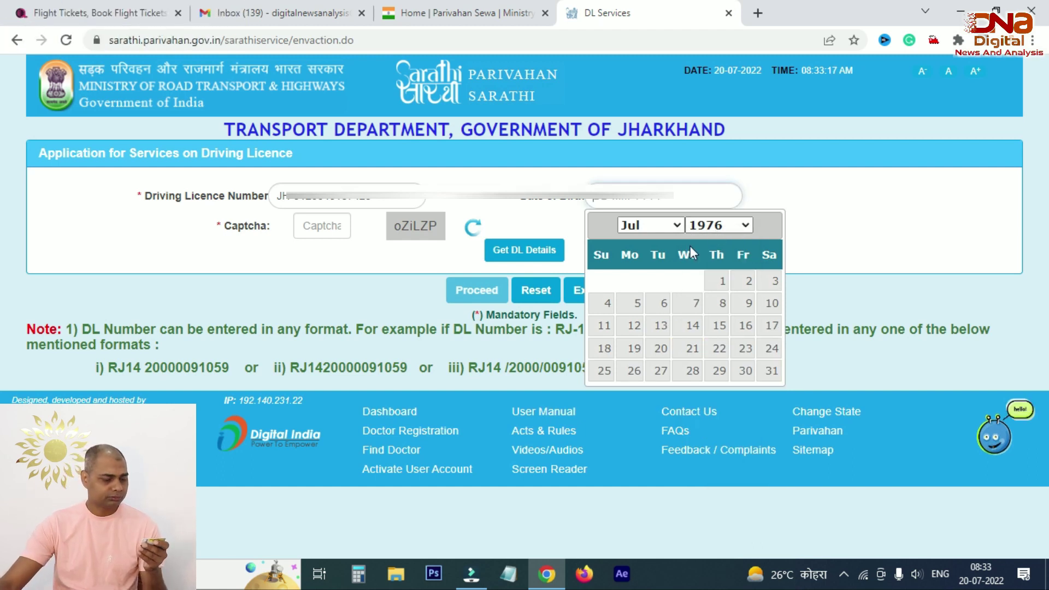
pyautogui.click(650, 226)
pyautogui.click(632, 402)
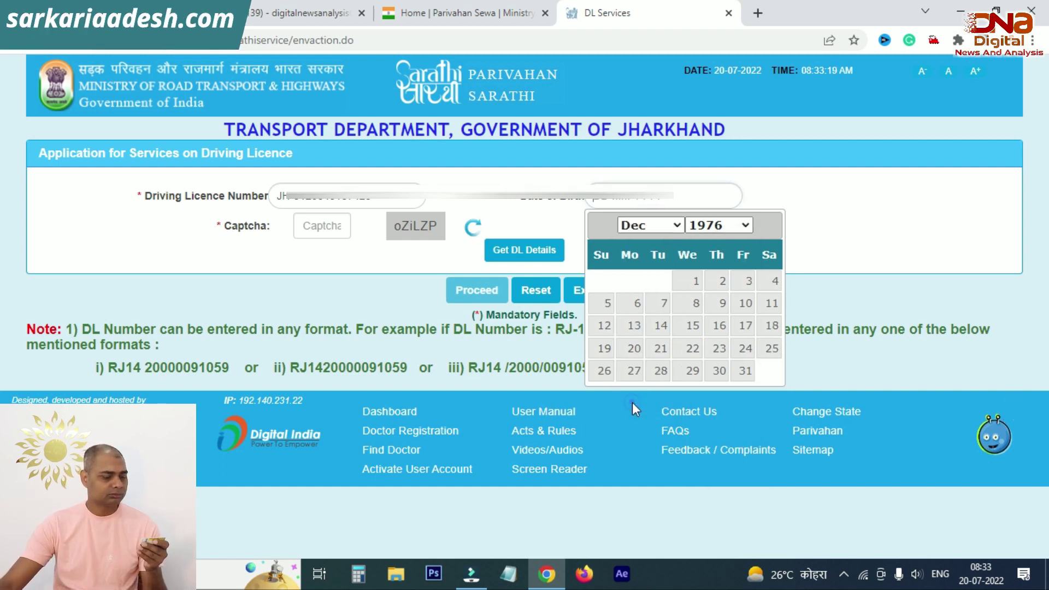
pyautogui.click(767, 302)
# Step: Type the captcha characters shown, correcting one mistyped character
pyautogui.click(328, 227)
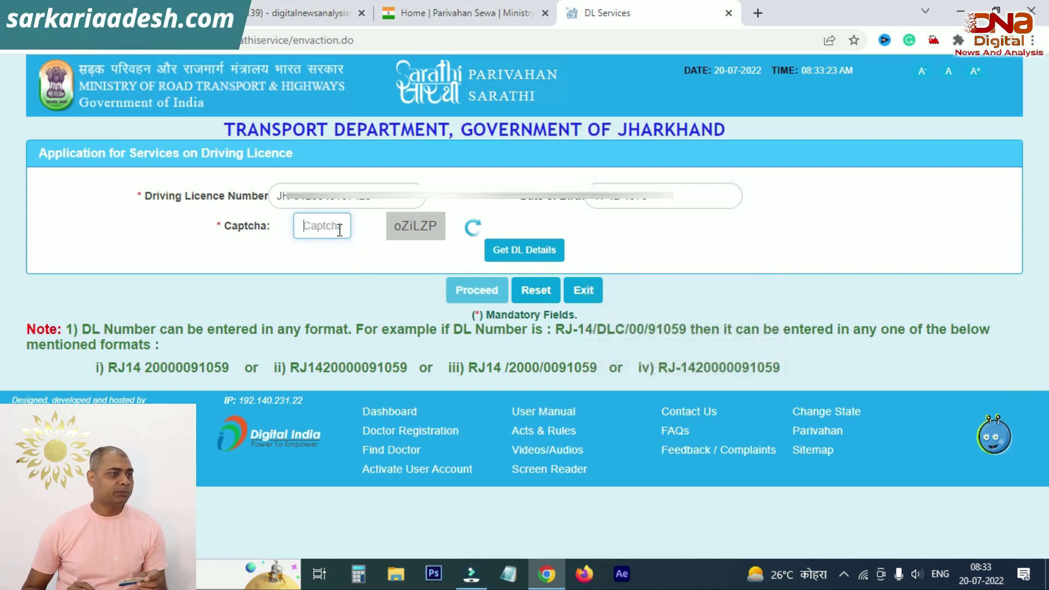
pyautogui.write('O')
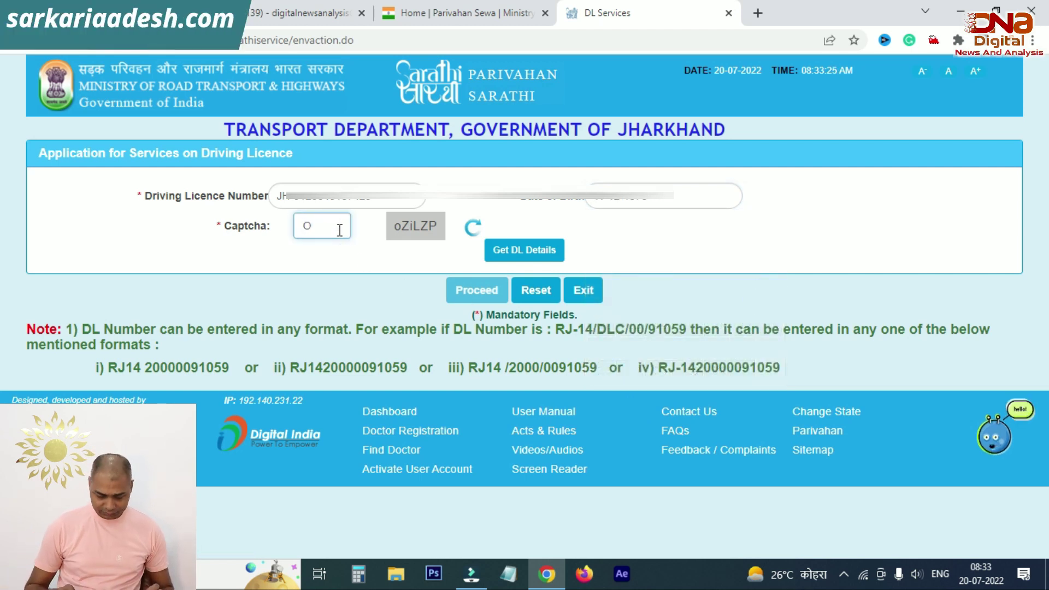
pyautogui.press('BackSpace')
pyautogui.write('oZ')
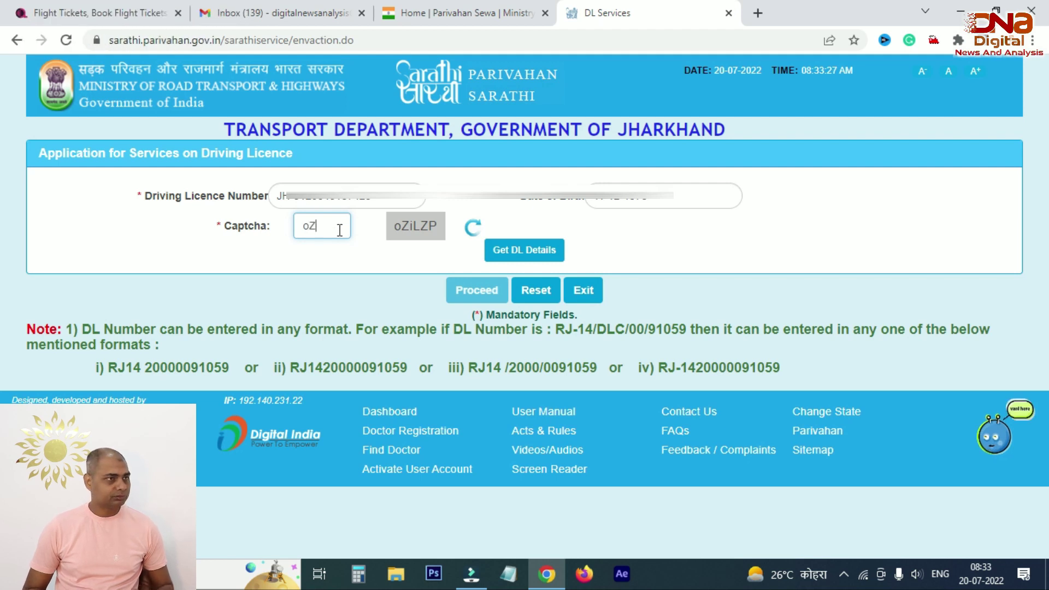
pyautogui.write('iLZP')
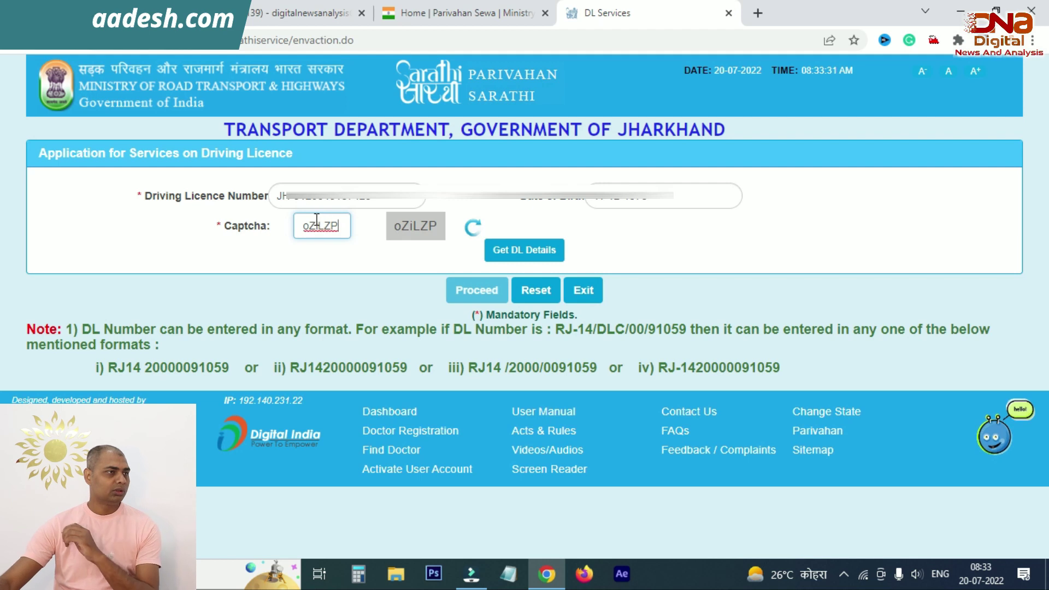
# Step: Get DL details and review the LMV and MCWG classes, valid 02-11-2016 to 01-11-2021
pyautogui.click(519, 252)
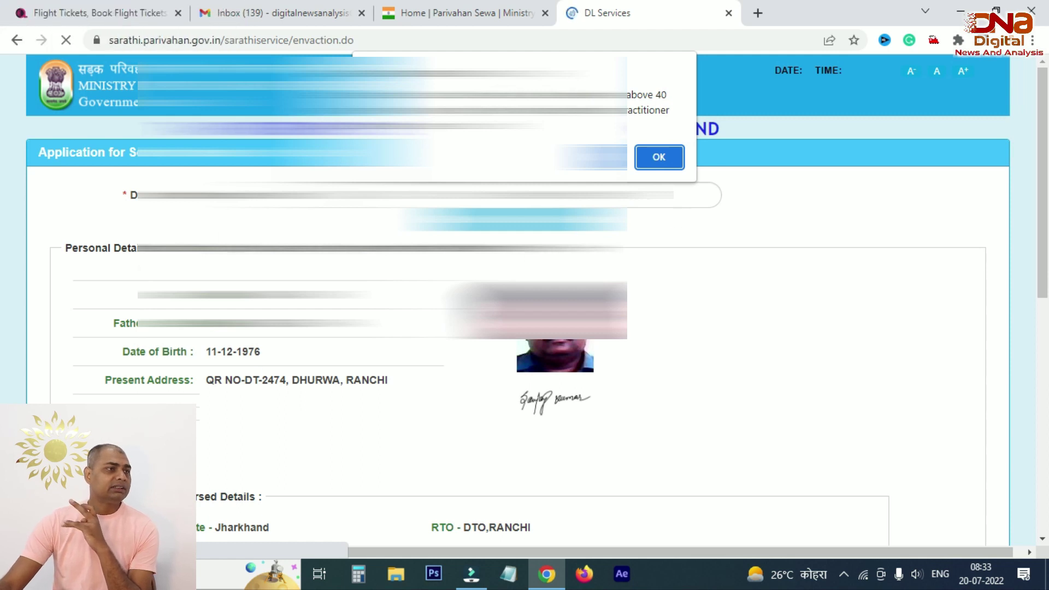
pyautogui.click(659, 157)
pyautogui.scroll(-4, 661, 154)
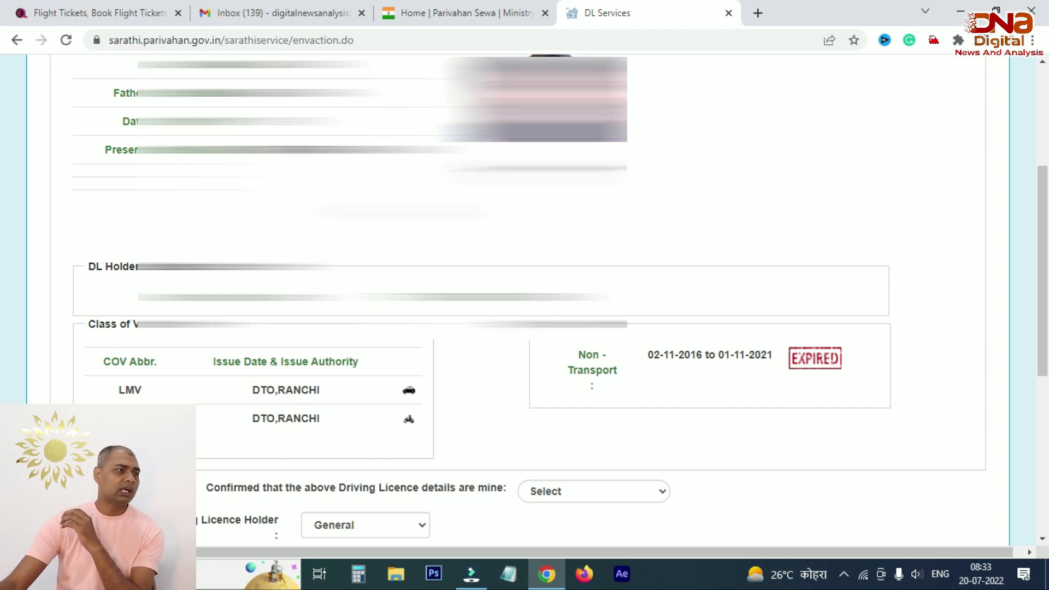
pyautogui.scroll(3, 524, 295)
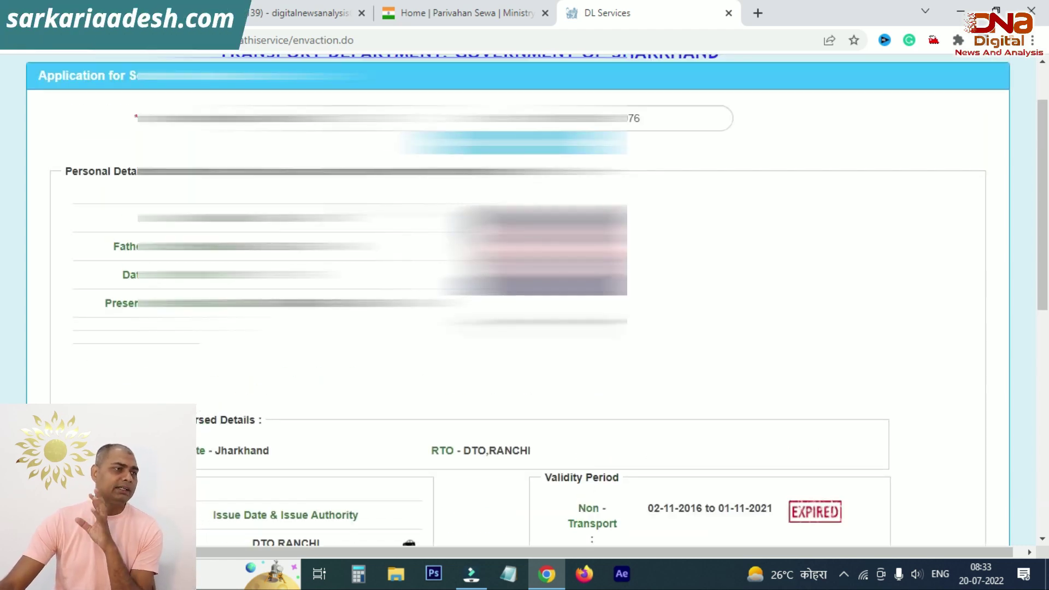
pyautogui.scroll(1, 517, 273)
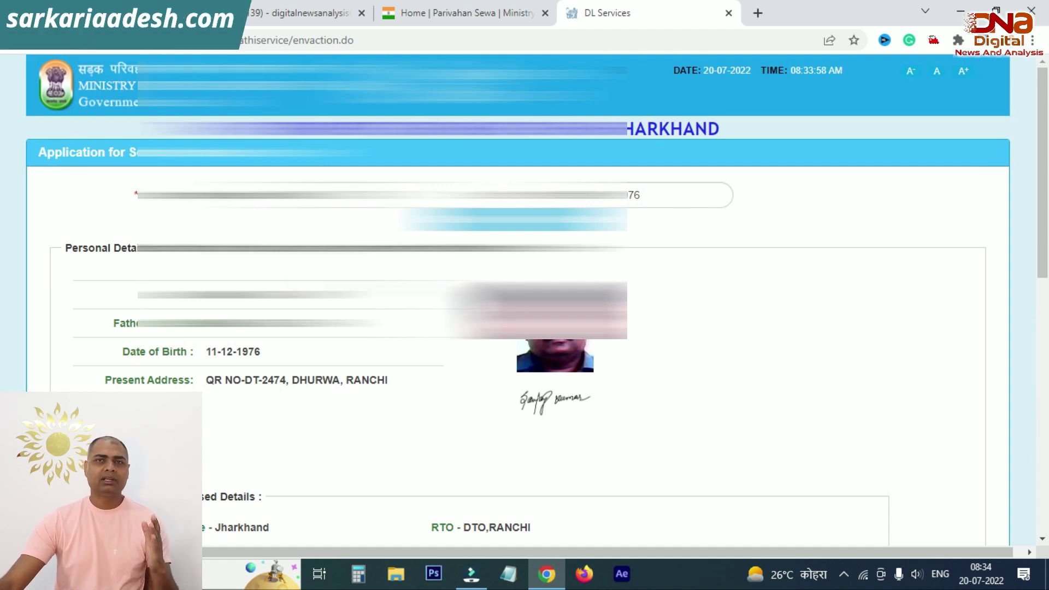
pyautogui.scroll(-5, 518, 300)
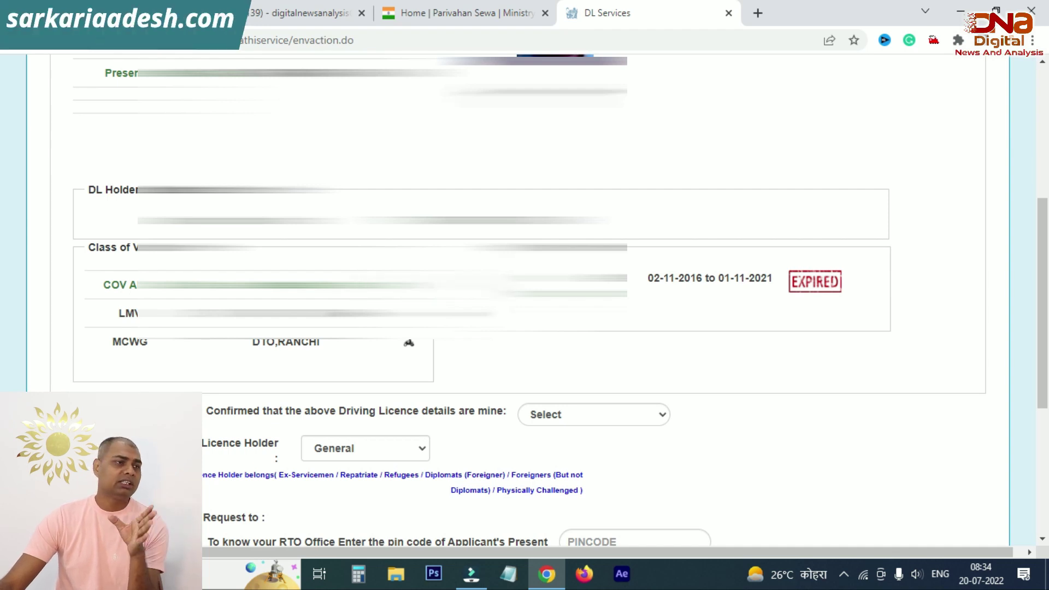
pyautogui.scroll(-2, 137, 252)
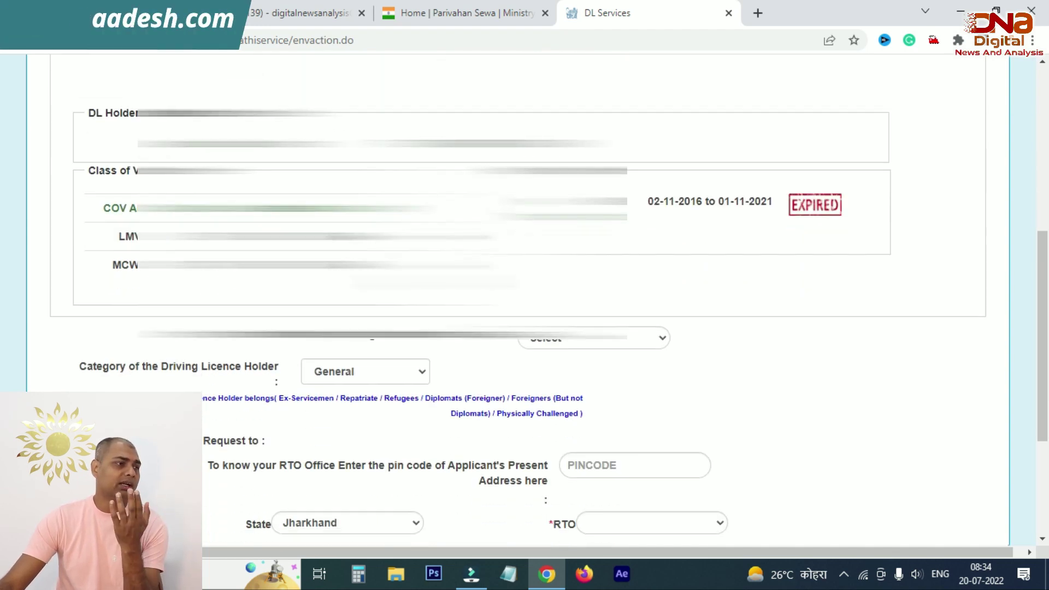
pyautogui.moveTo(122, 265); pyautogui.dragTo(197, 271)
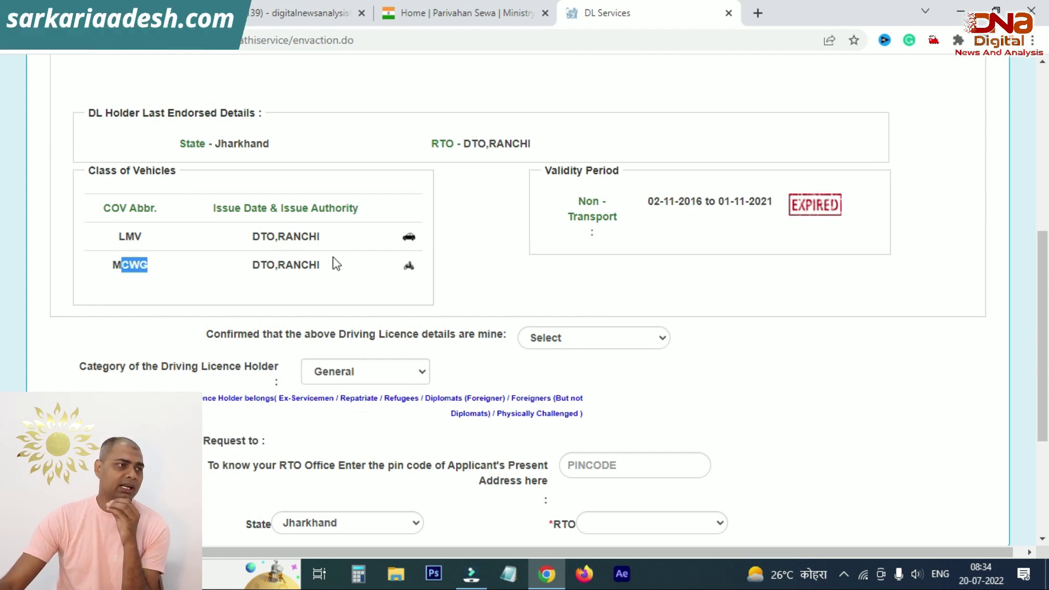
pyautogui.scroll(-4, 361, 253)
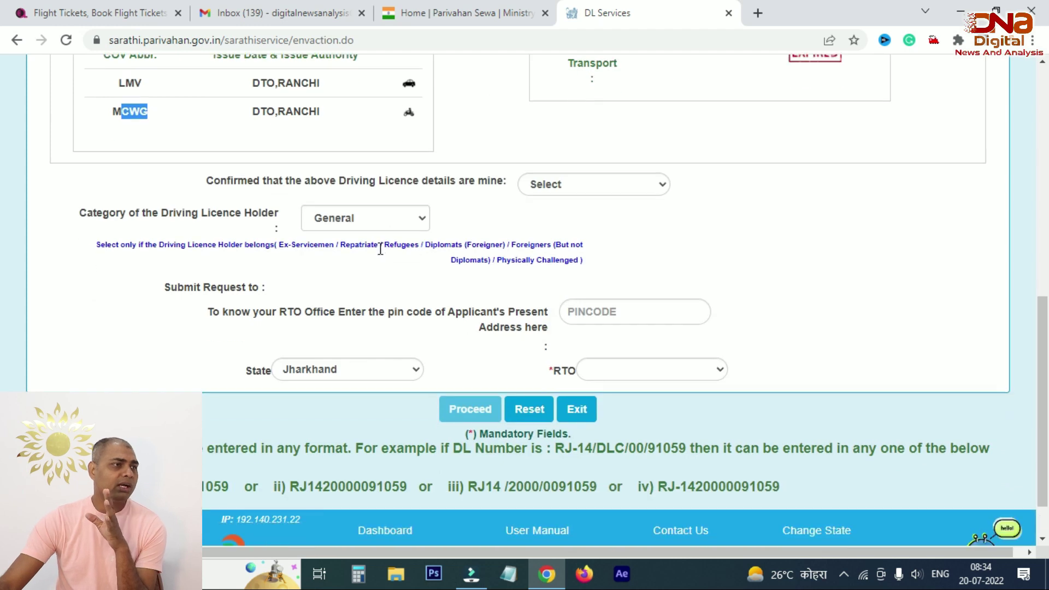
pyautogui.click(238, 190)
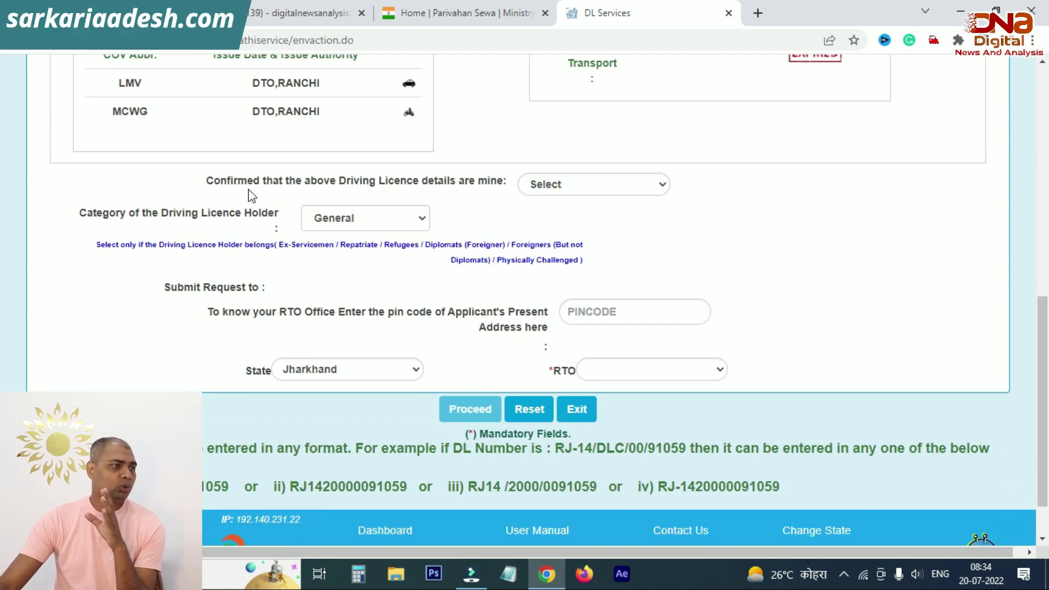
pyautogui.scroll(8, 548, 208)
pyautogui.scroll(-7, 551, 212)
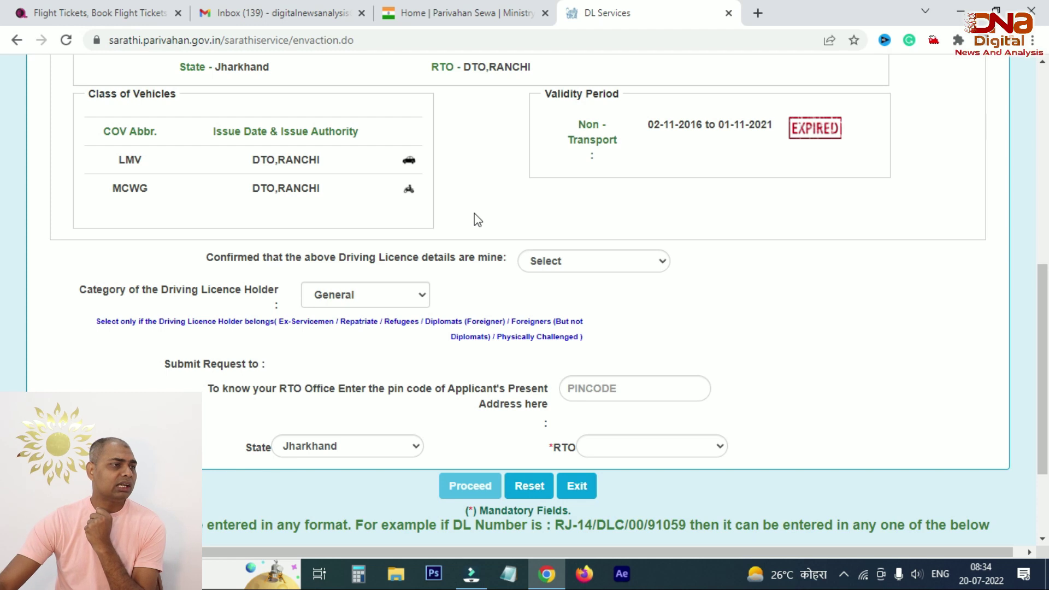
# Step: Confirm the licence details as YES and enter the pincode, dismissing the unmapped-pincode warning
pyautogui.click(573, 264)
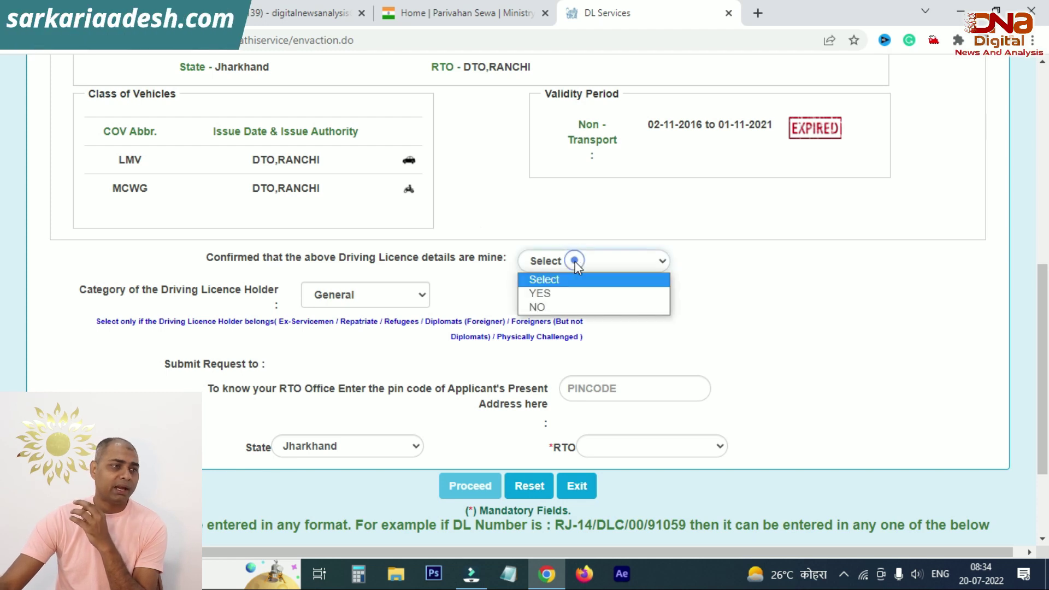
pyautogui.click(568, 293)
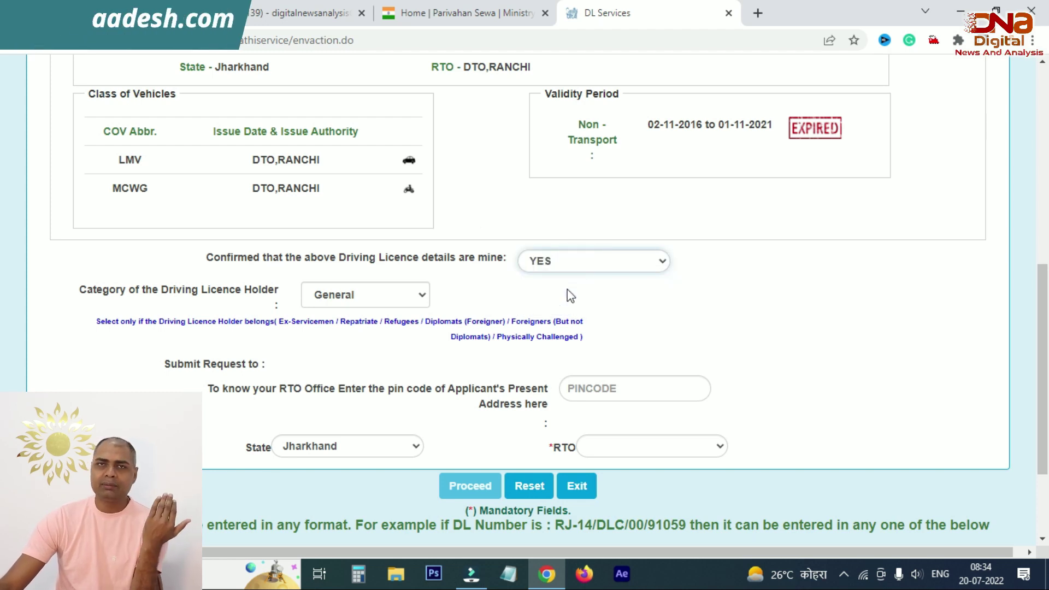
pyautogui.scroll(-1, 566, 290)
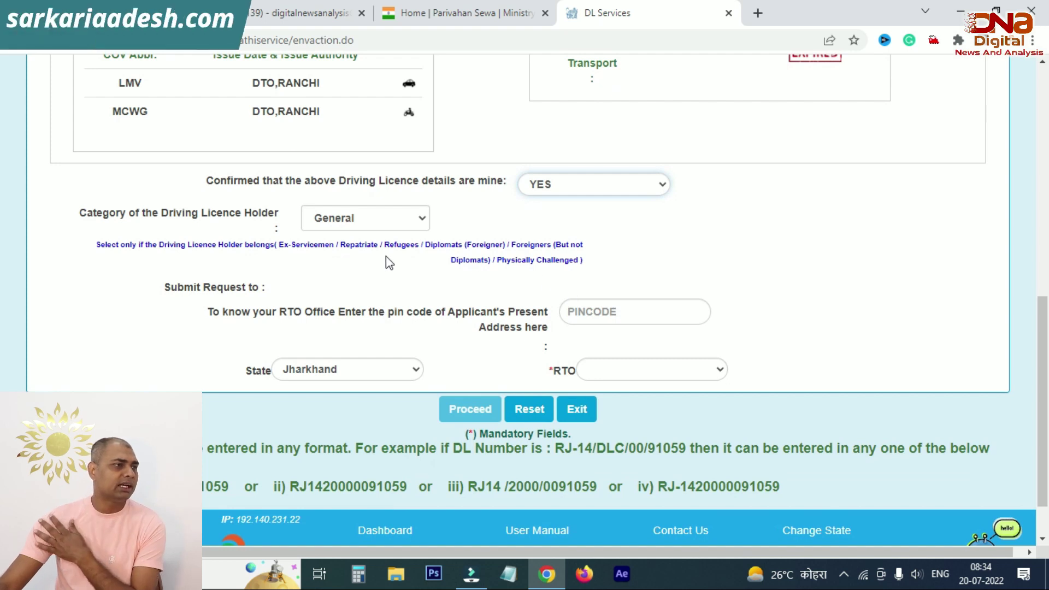
pyautogui.scroll(-1, 388, 262)
pyautogui.write('834001')
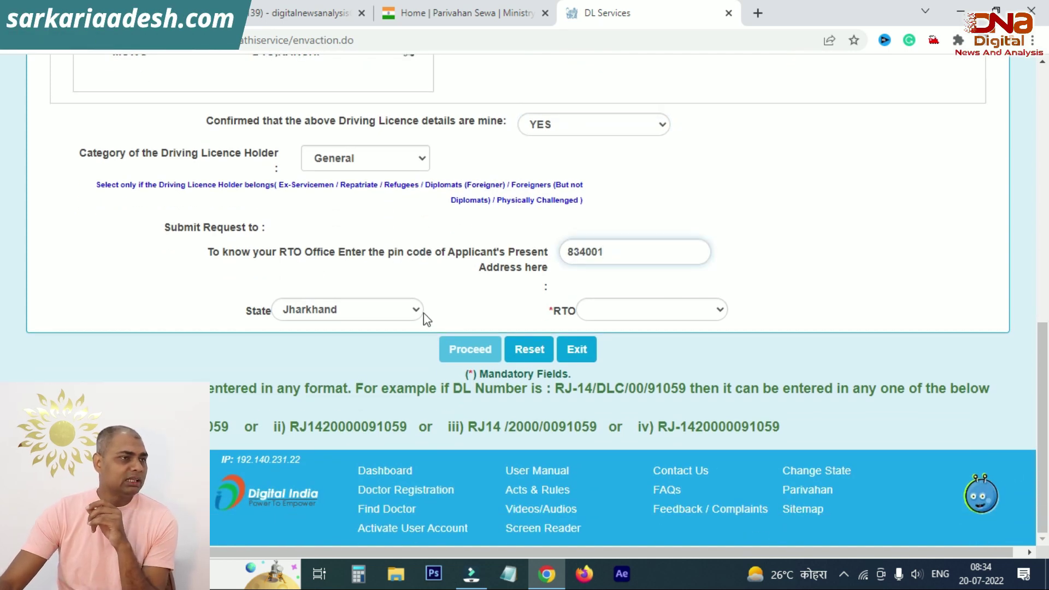
pyautogui.click(468, 282)
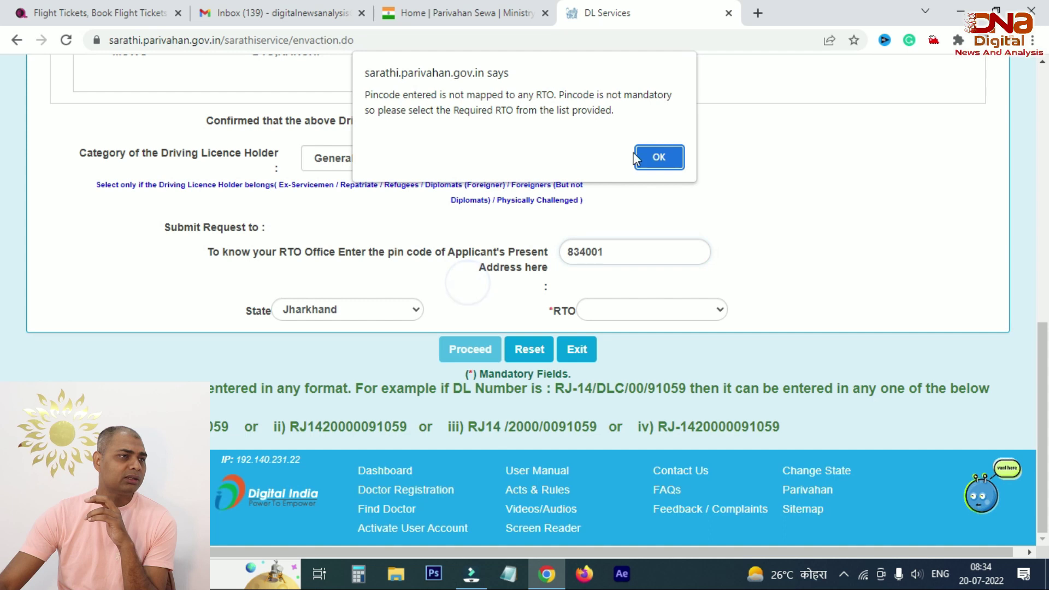
pyautogui.click(651, 149)
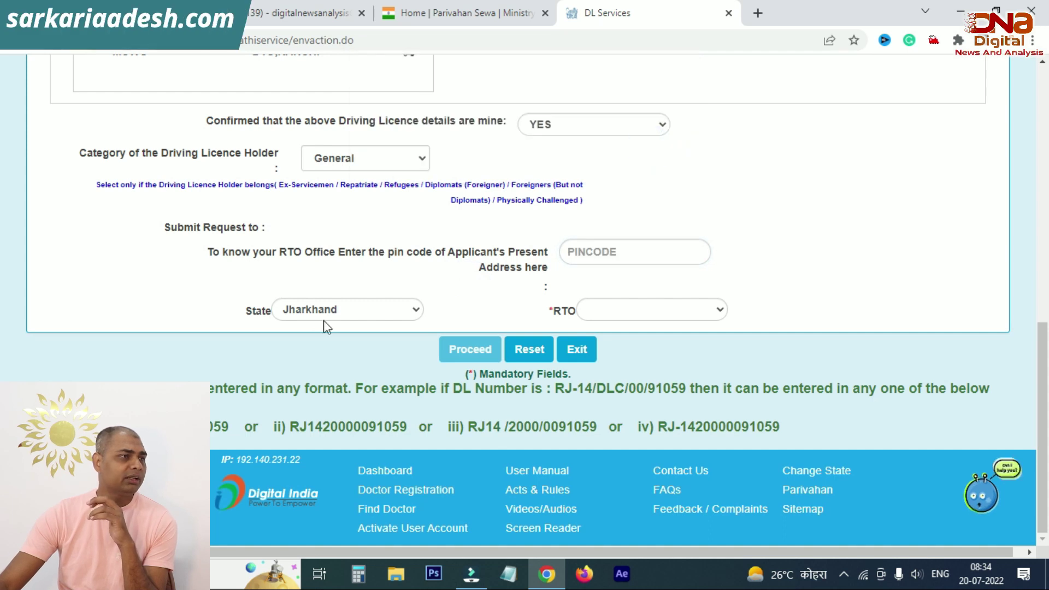
# Step: Choose DTO,RANCHI -- JH01 as the RTO and submit the request
pyautogui.click(587, 316)
pyautogui.scroll(-2, 680, 152)
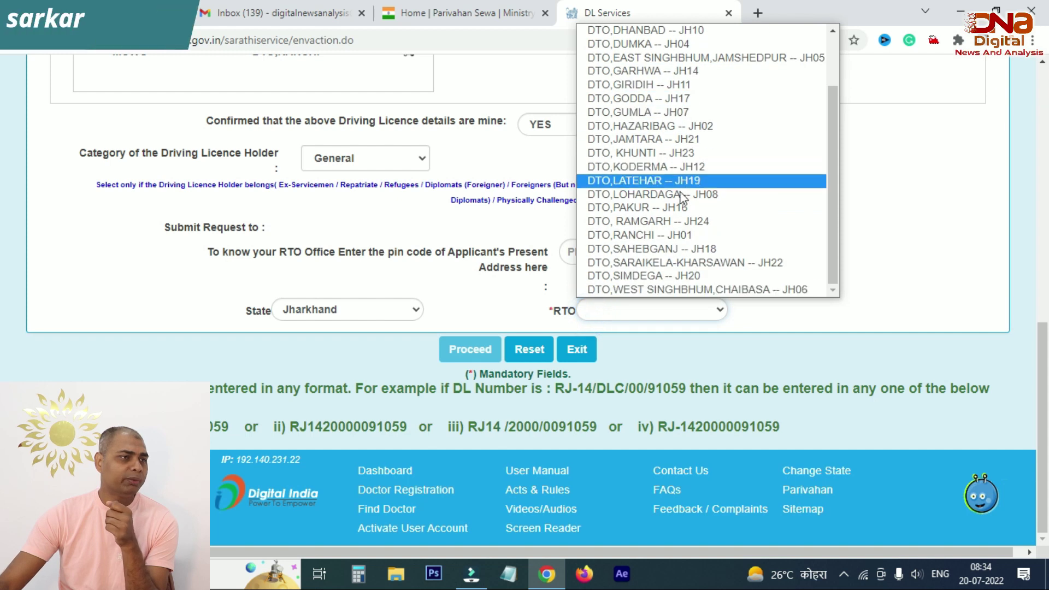
pyautogui.click(671, 233)
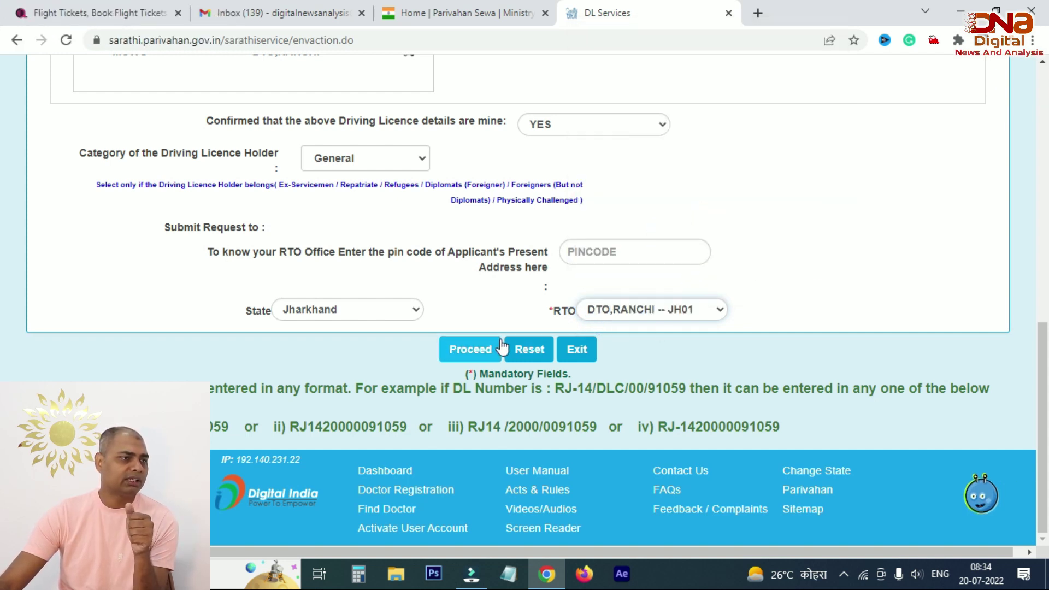
pyautogui.click(478, 349)
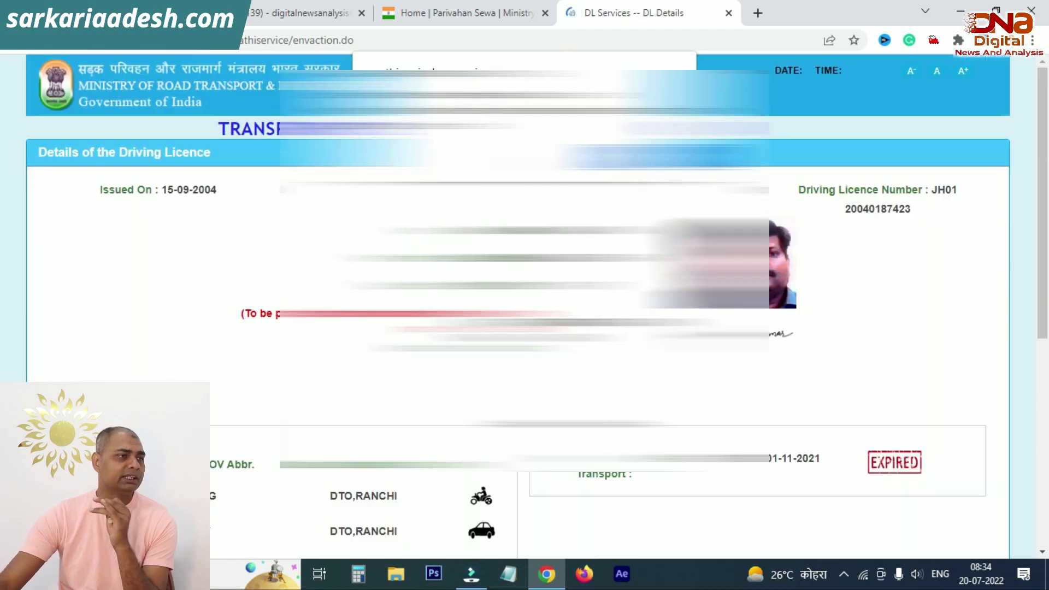
# Step: Choose blood group O+ and qualification Graduate in Non Medical Sciences in the applicant details
pyautogui.scroll(-3, 49, 269)
pyautogui.scroll(-5, 234, 171)
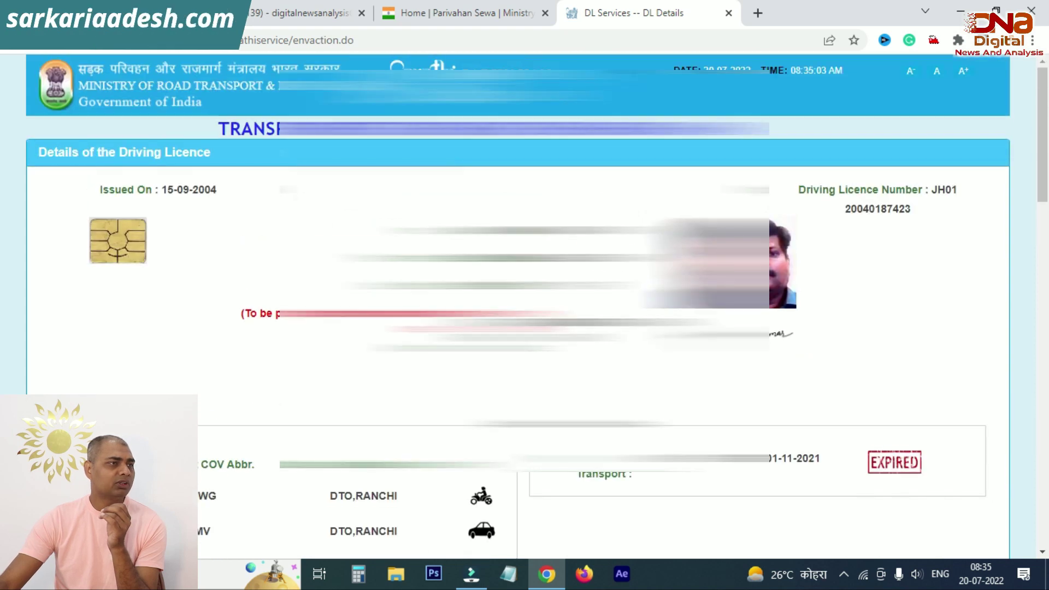
pyautogui.scroll(-5, 524, 306)
pyautogui.scroll(-3, 524, 306)
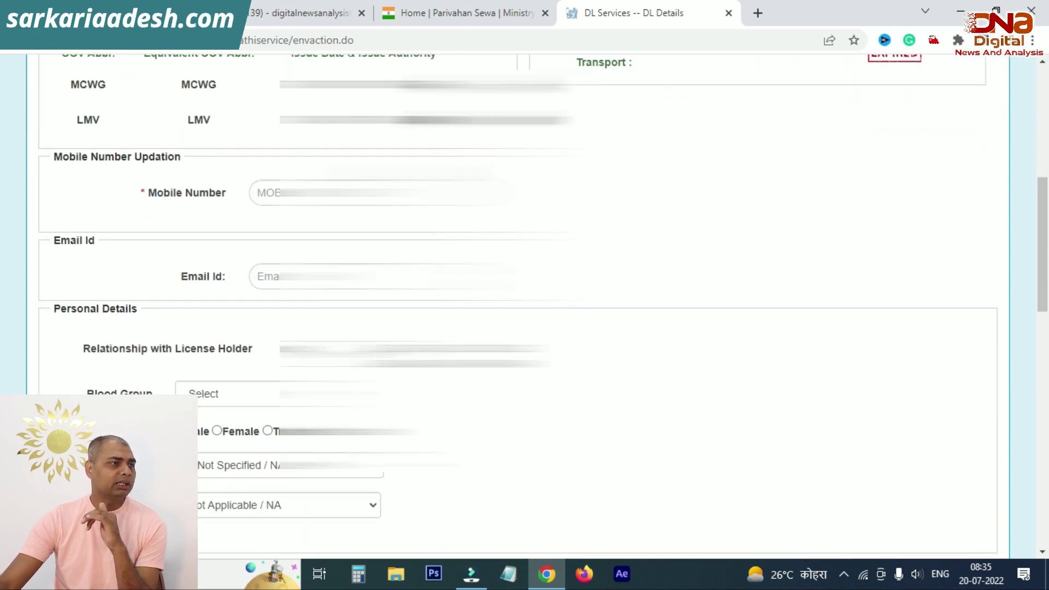
pyautogui.click(342, 143)
pyautogui.click(600, 118)
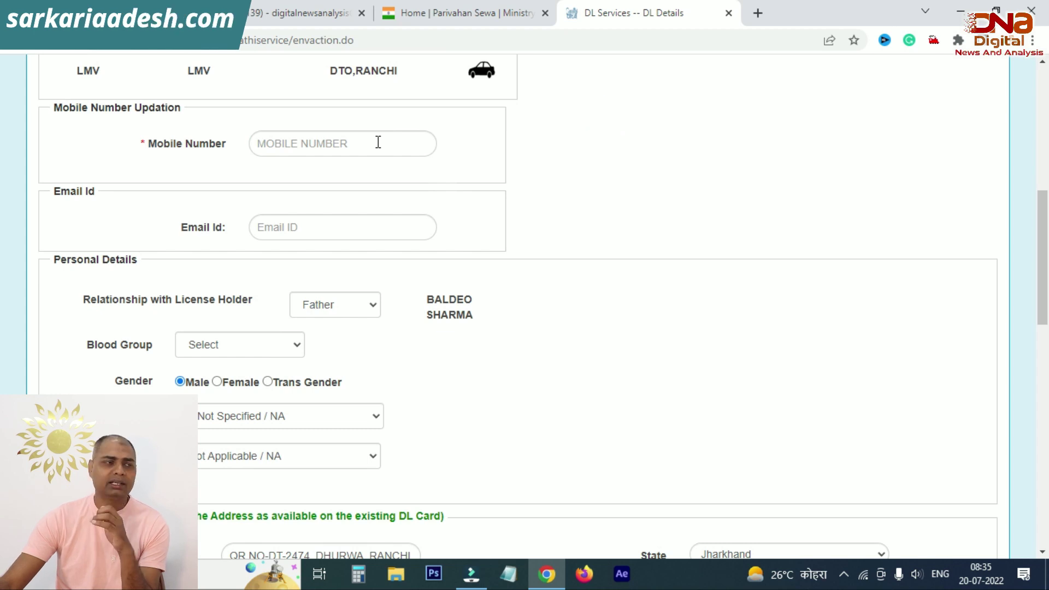
pyautogui.scroll(-2, 374, 254)
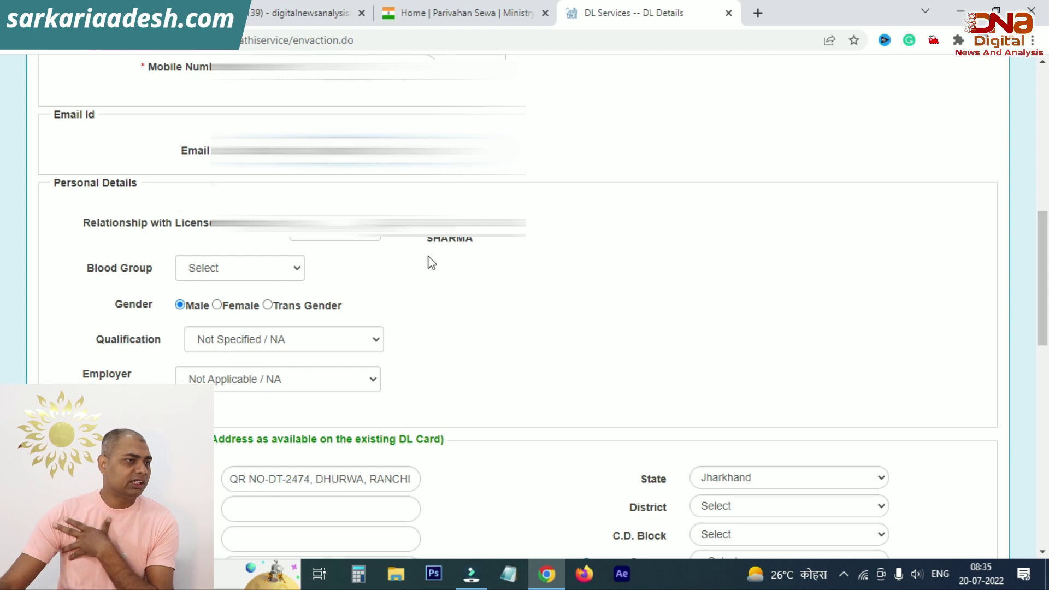
pyautogui.click(266, 266)
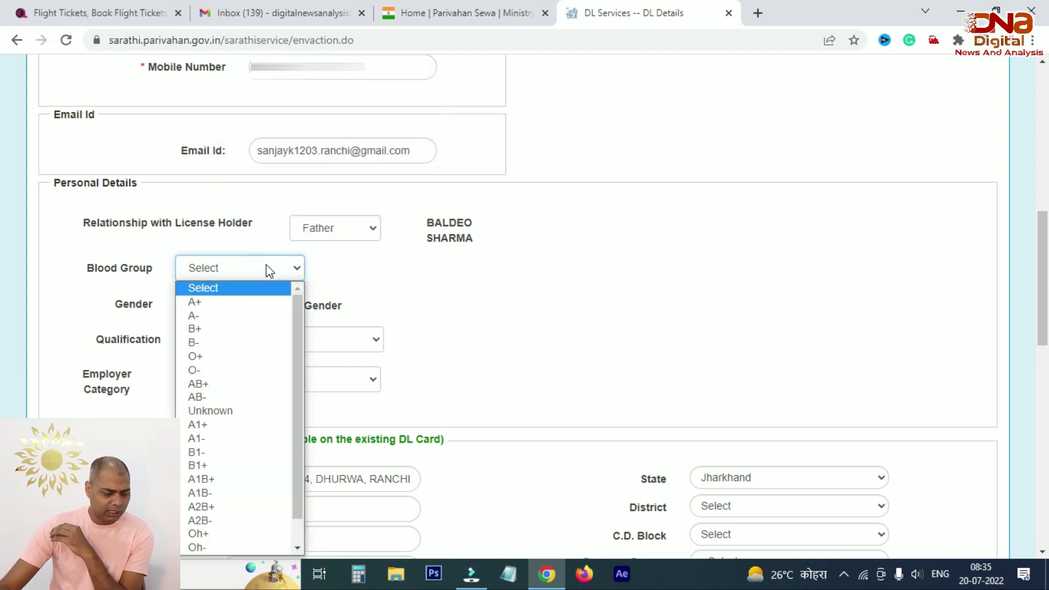
pyautogui.click(261, 356)
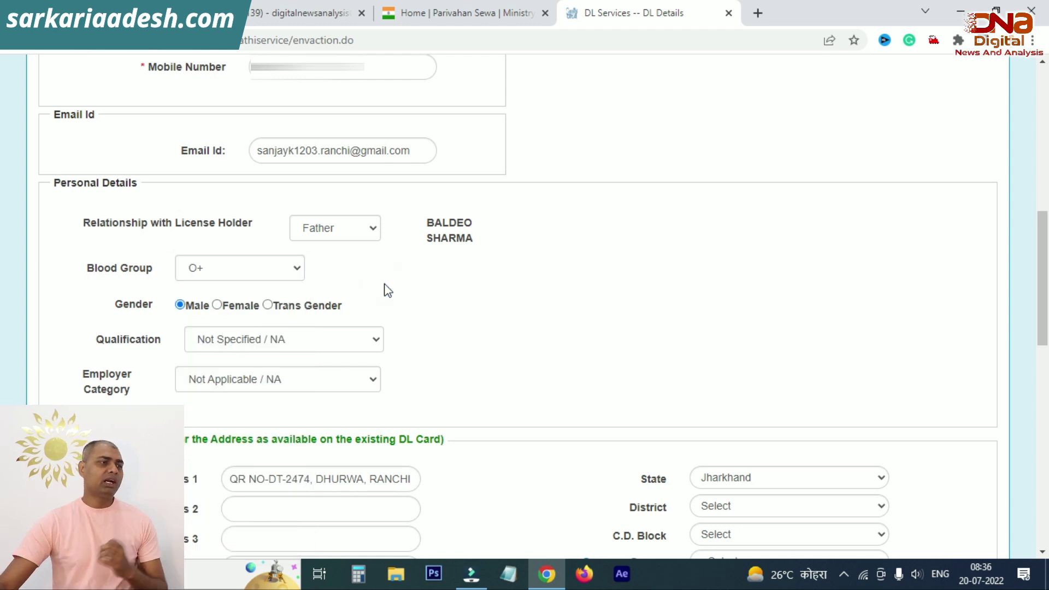
pyautogui.scroll(-1, 386, 290)
pyautogui.click(311, 262)
pyautogui.scroll(-3, 457, 161)
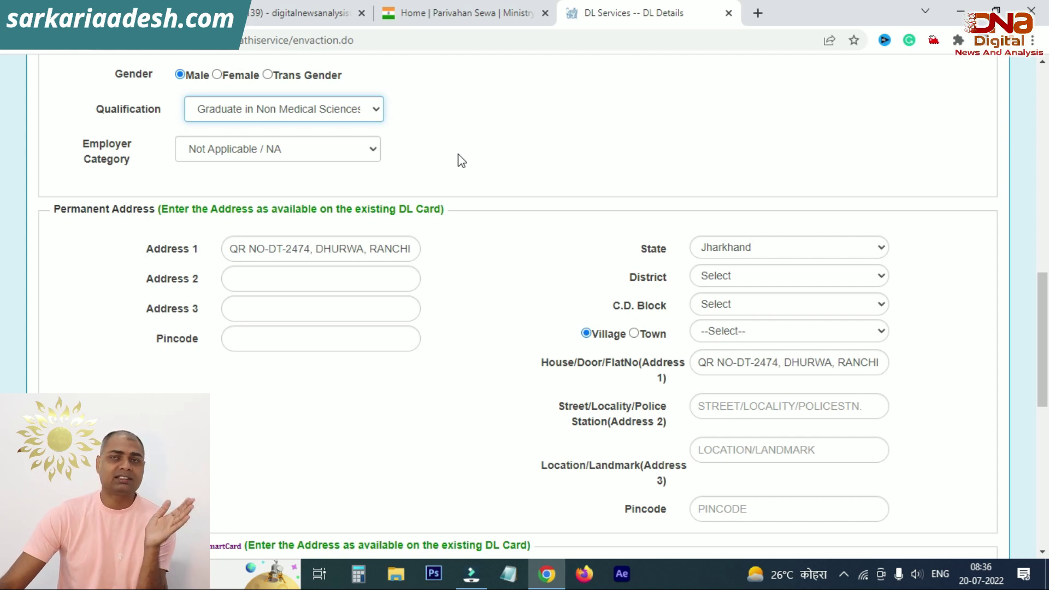
# Step: Keep employer category Not Applicable / NA, check the address section, and confirm the form
pyautogui.click(345, 156)
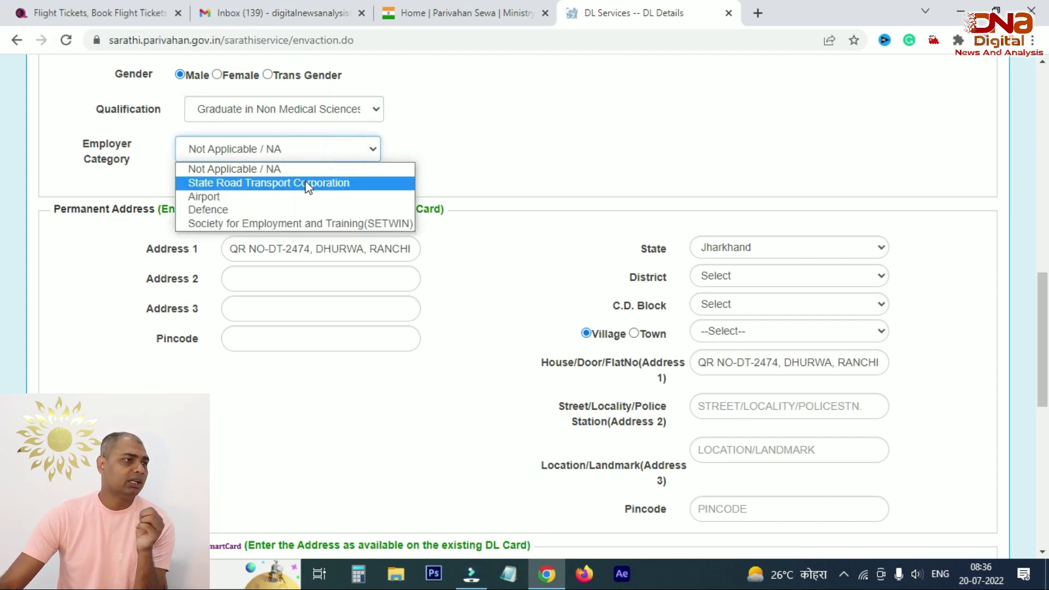
pyautogui.click(482, 143)
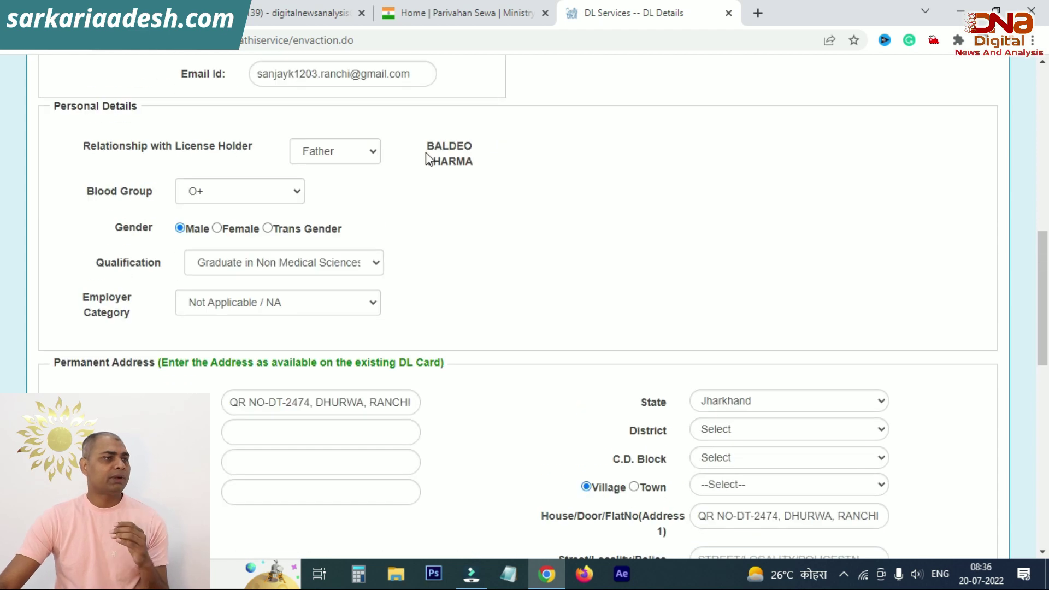
pyautogui.scroll(-3, 413, 159)
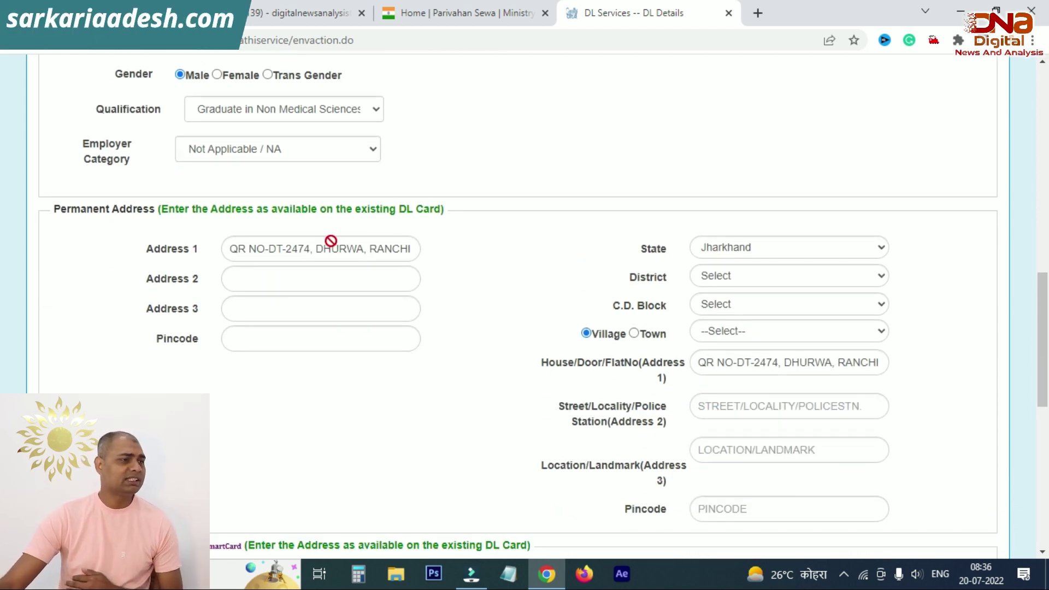
pyautogui.scroll(-3, 329, 241)
pyautogui.scroll(3, 337, 248)
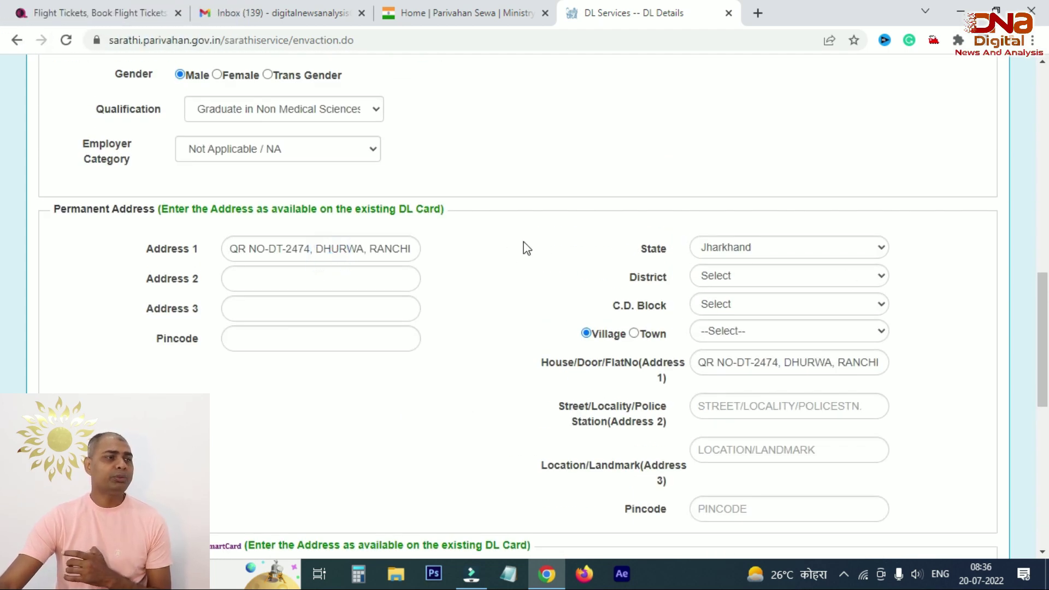
pyautogui.scroll(-3, 522, 248)
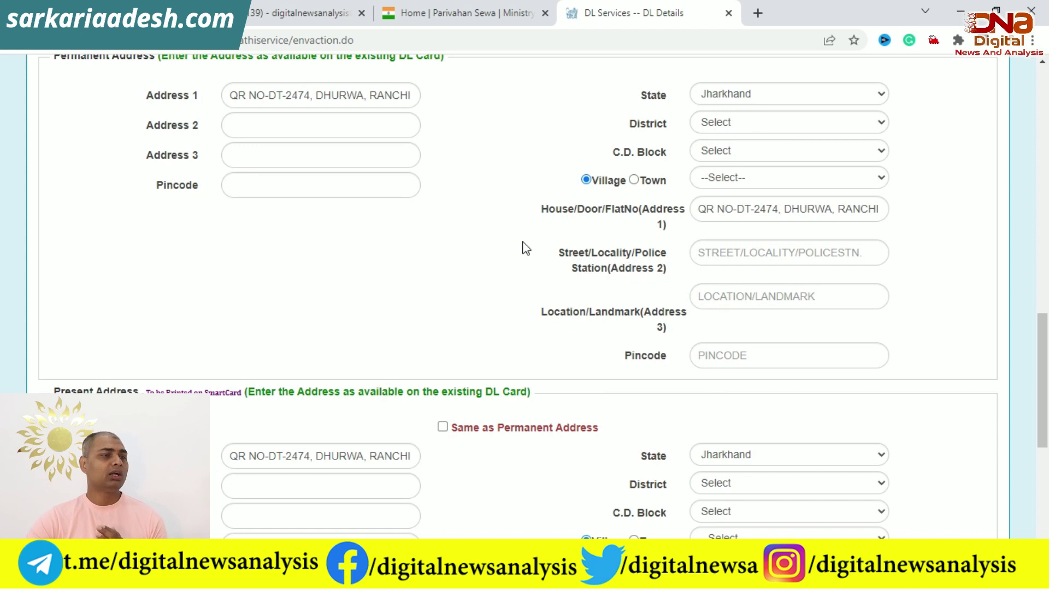
pyautogui.scroll(2, 525, 247)
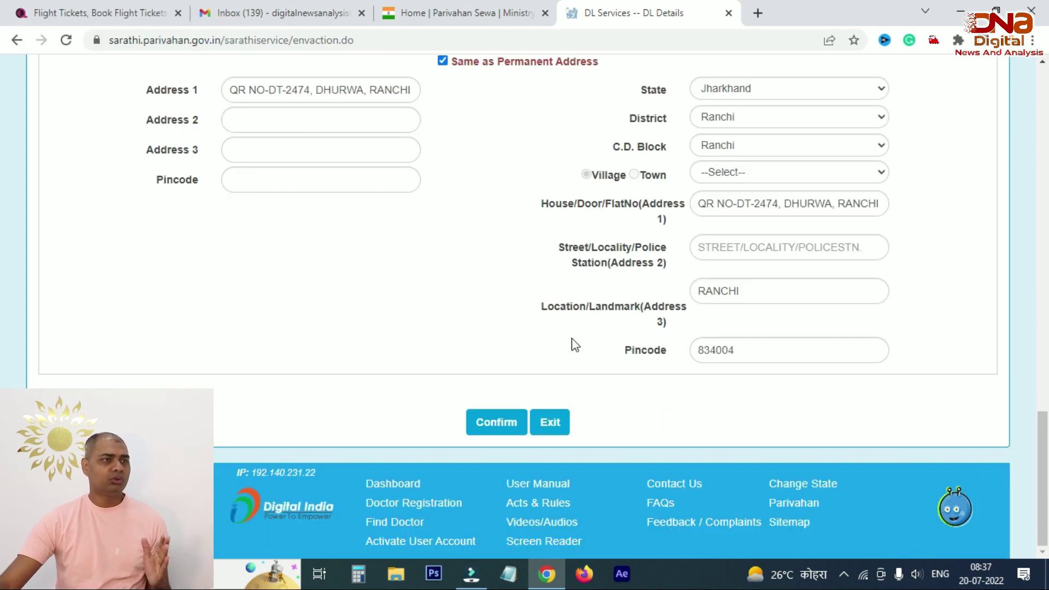
pyautogui.click(494, 421)
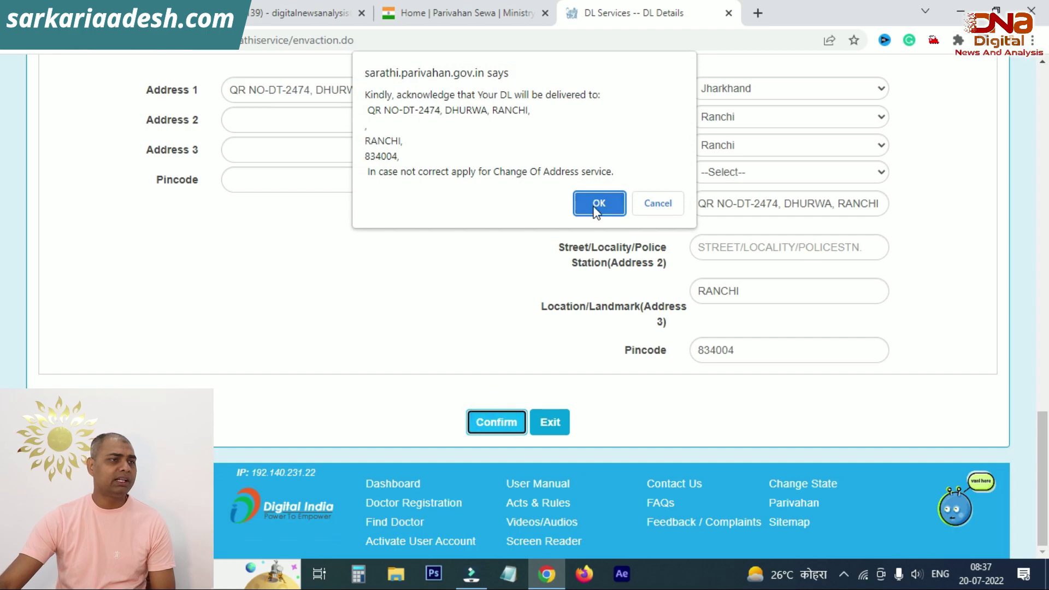
# Step: Acknowledge the delivery address and proceed with the ticked Renewal of DL service
pyautogui.click(598, 203)
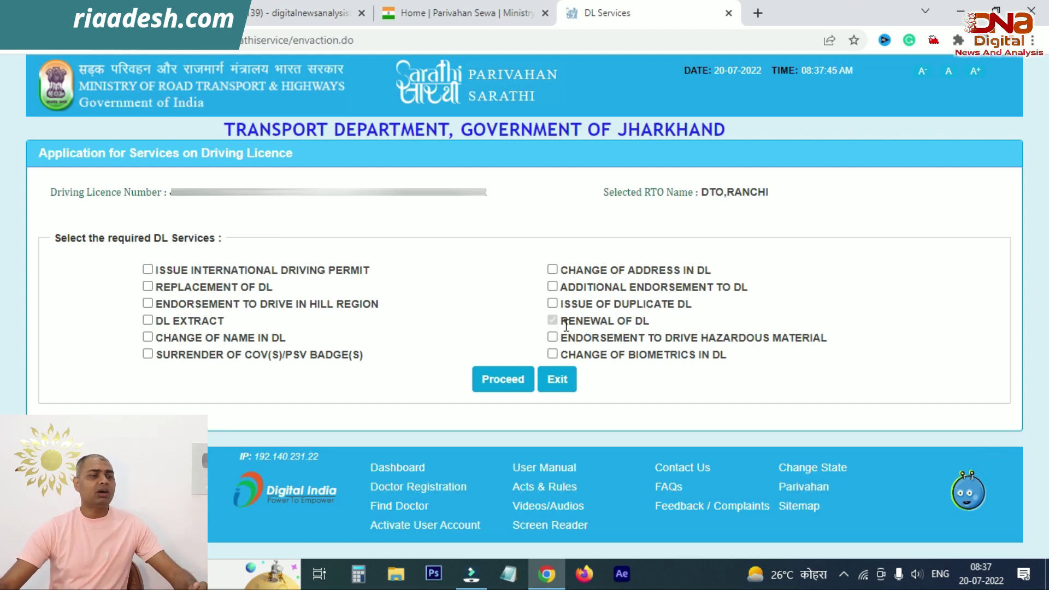
pyautogui.moveTo(652, 318); pyautogui.dragTo(689, 315)
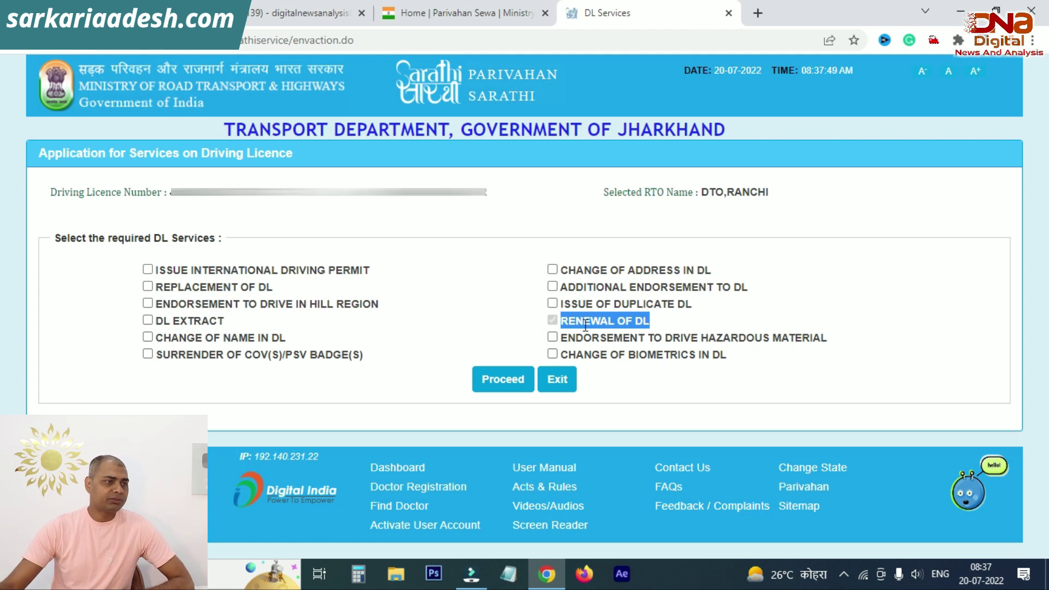
pyautogui.click(493, 383)
# Step: Decline organ donation to submit the renewal and close the success alert
pyautogui.scroll(-1, 478, 557)
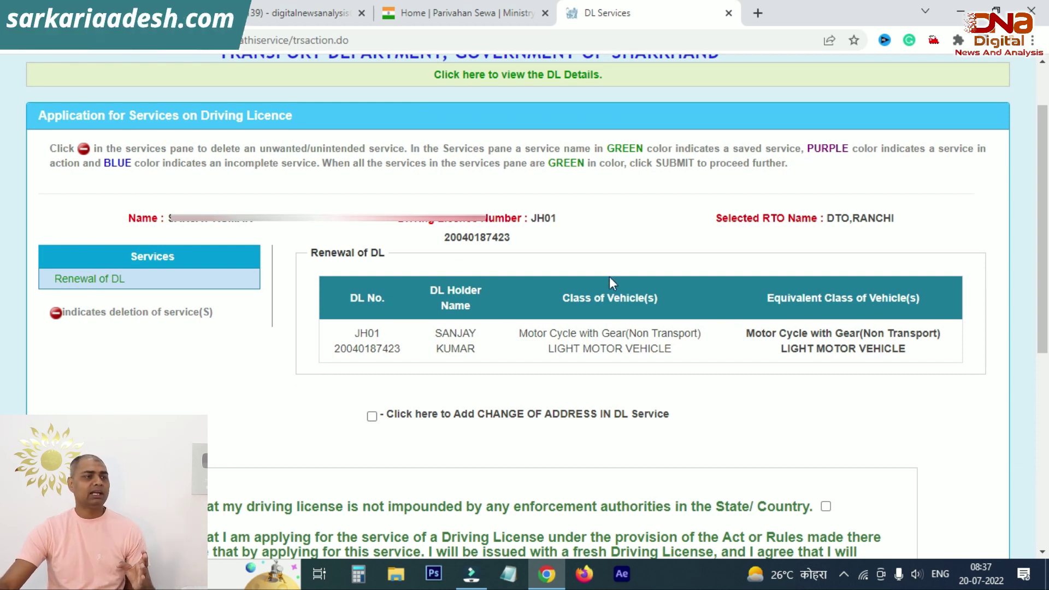
pyautogui.scroll(-2, 614, 280)
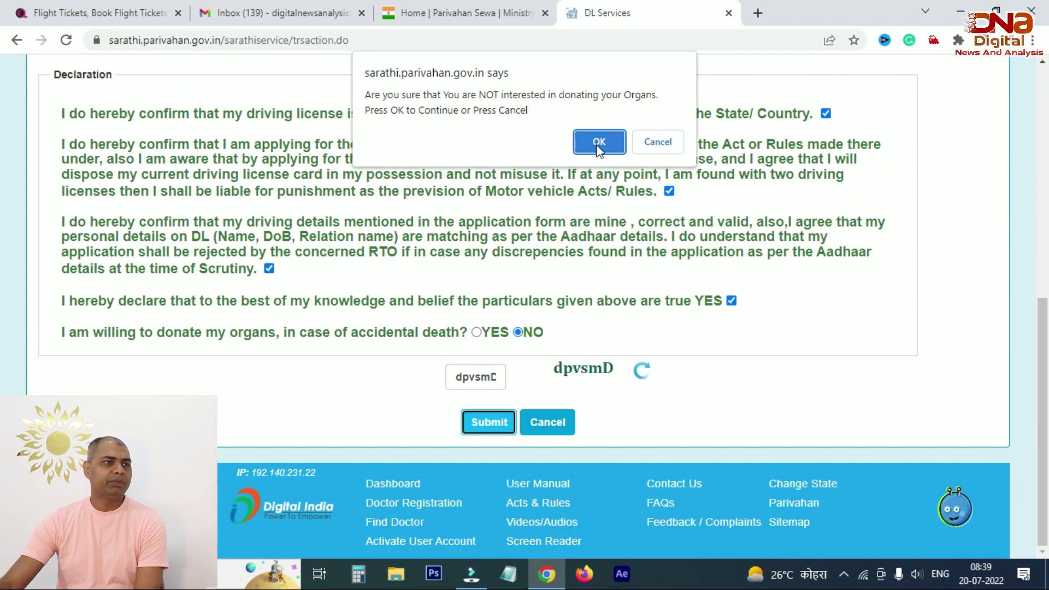
pyautogui.click(597, 145)
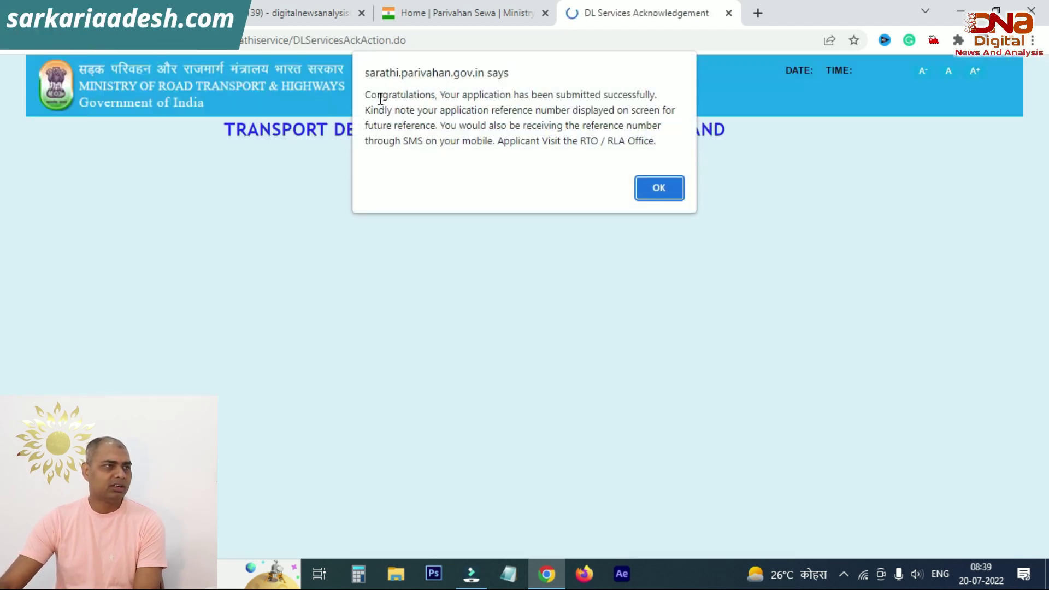
pyautogui.moveTo(370, 95); pyautogui.dragTo(655, 109)
pyautogui.click(655, 108)
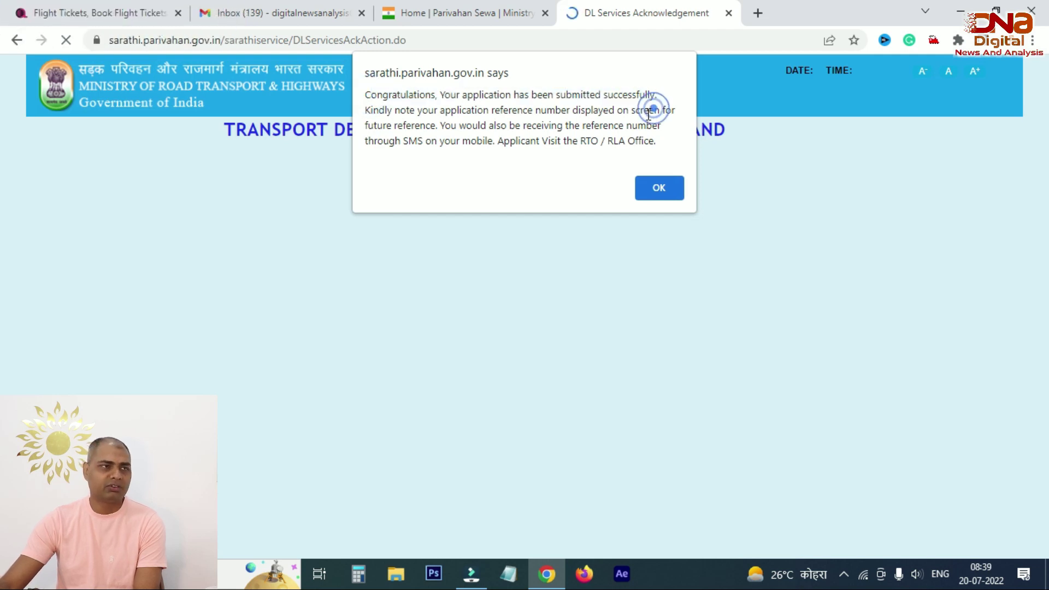
pyautogui.click(661, 189)
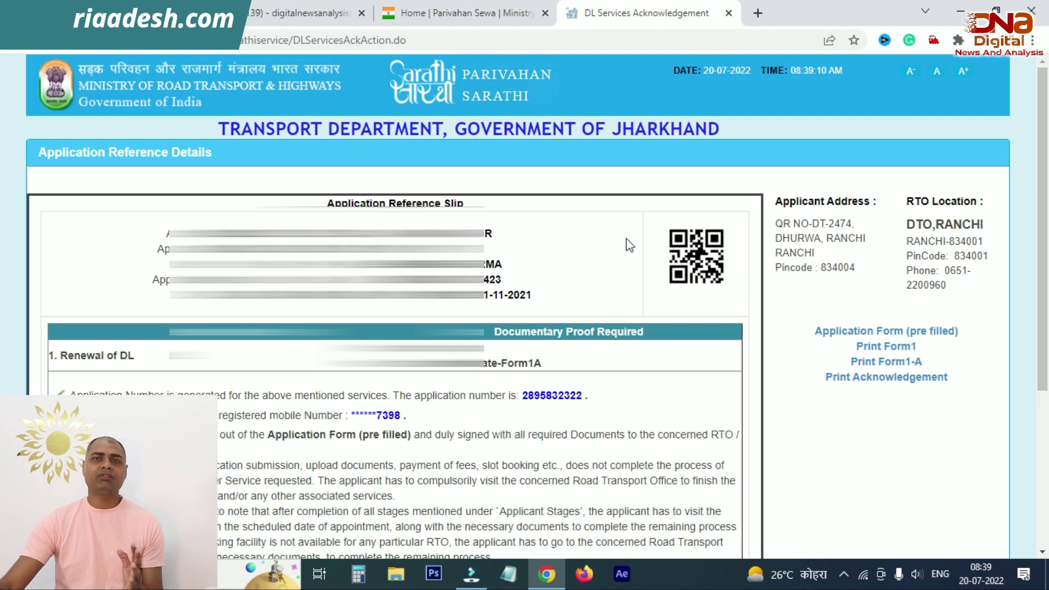
# Step: Open the prefilled Application Form PDF, review it, and return to the acknowledgement page
pyautogui.scroll(-4, 626, 238)
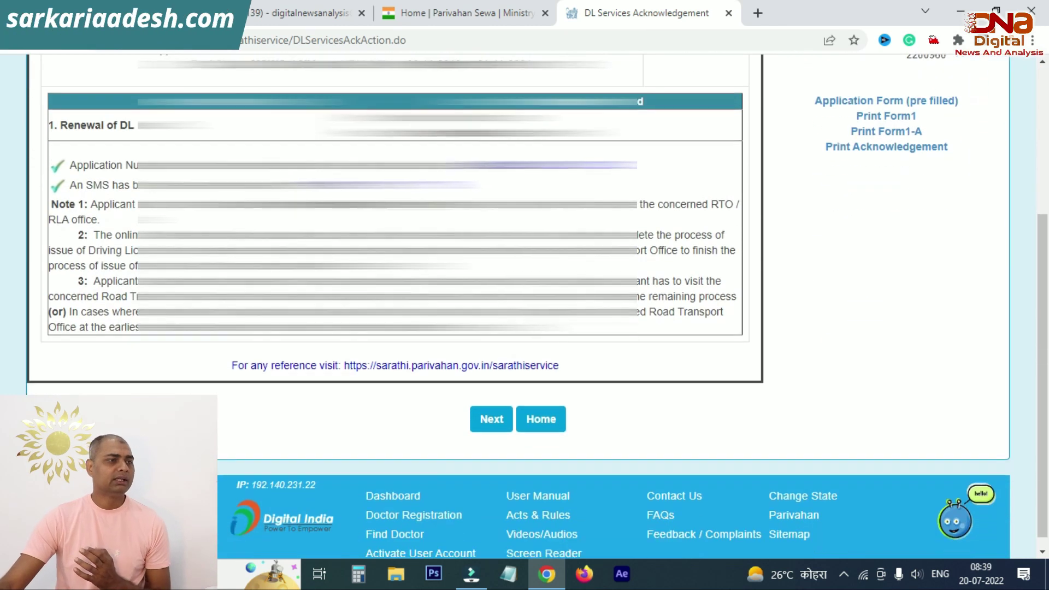
pyautogui.scroll(4, 518, 307)
pyautogui.scroll(-4, 872, 213)
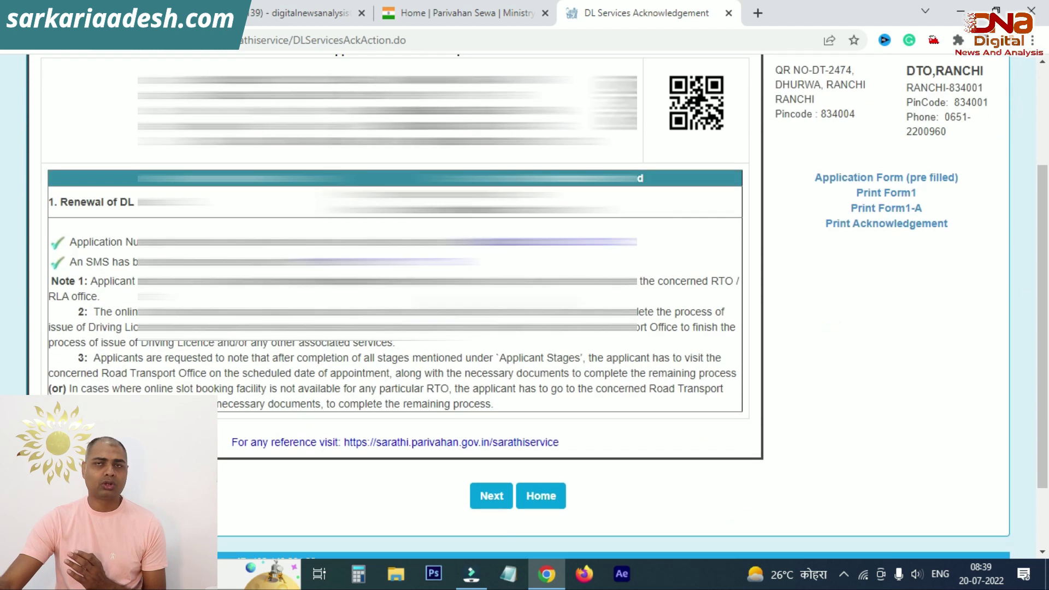
pyautogui.scroll(2, 873, 213)
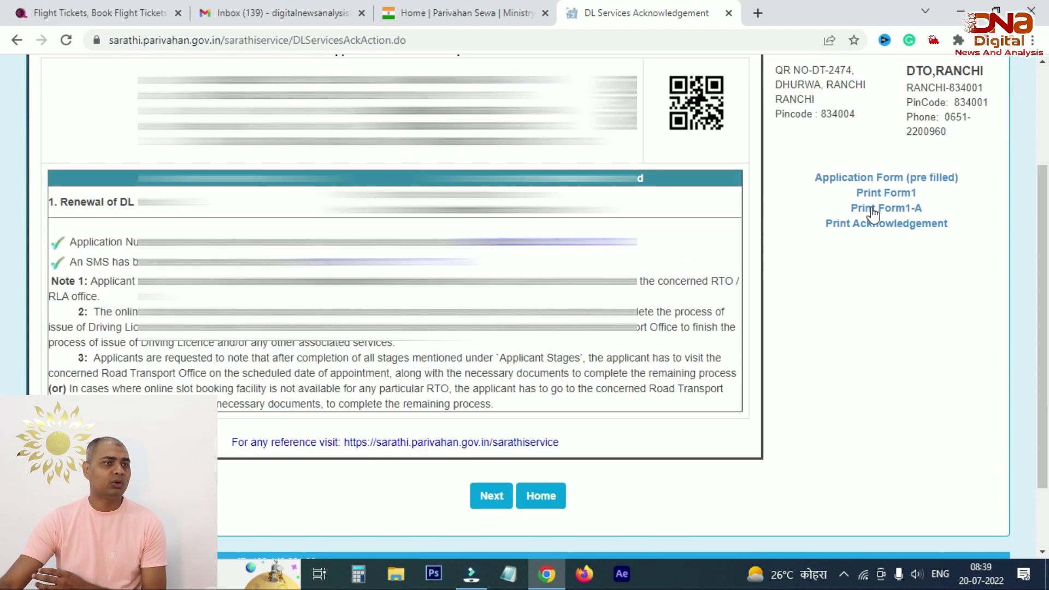
pyautogui.click(891, 180)
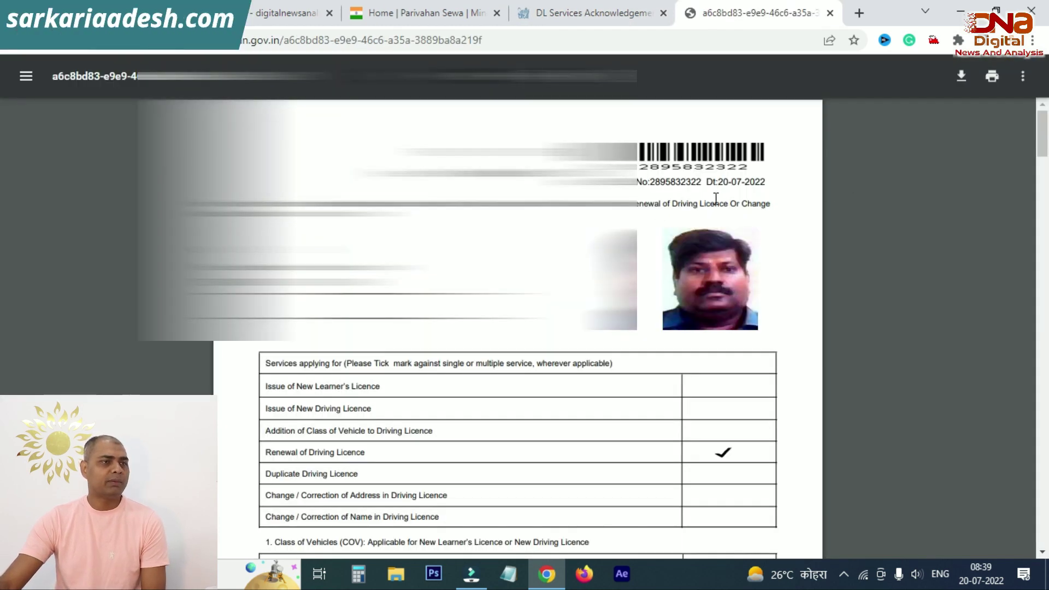
pyautogui.scroll(-20, 710, 204)
pyautogui.scroll(-3, 697, 210)
pyautogui.hotkey('ctrl', 'shift', 'Tab')
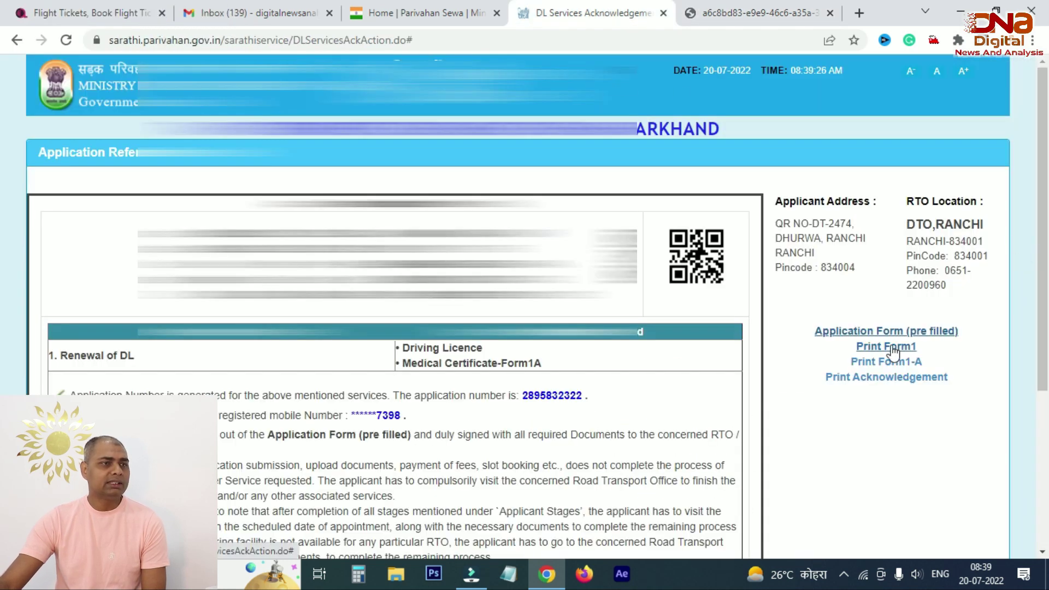
# Step: Open Form 1 as a PDF, review the printouts, and return to the acknowledgement page
pyautogui.click(890, 348)
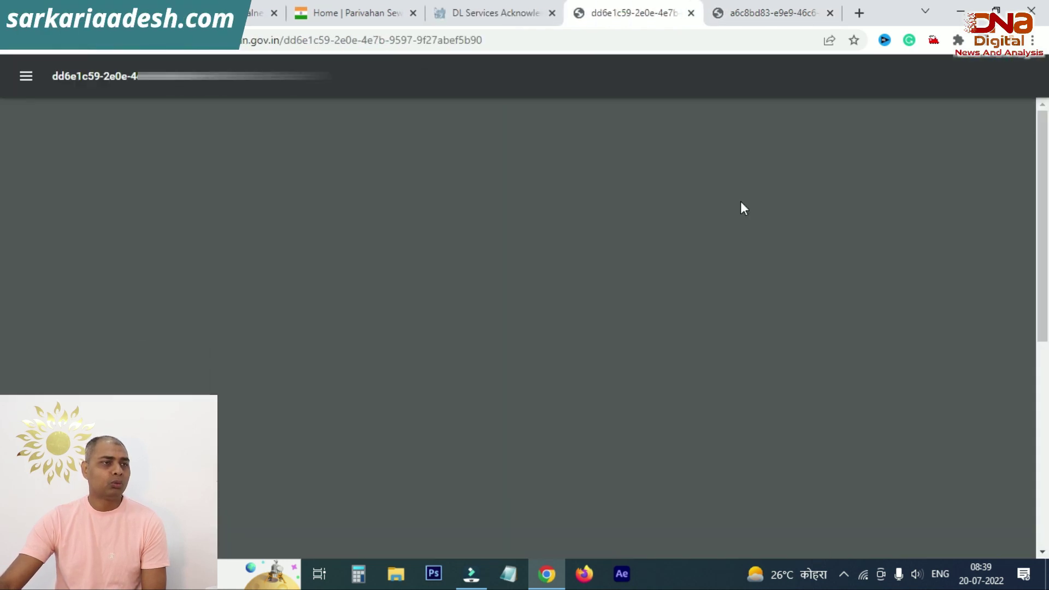
pyautogui.scroll(-5, 688, 218)
pyautogui.scroll(4, 663, 228)
pyautogui.hotkey('ctrl', 'shift', 'Tab')
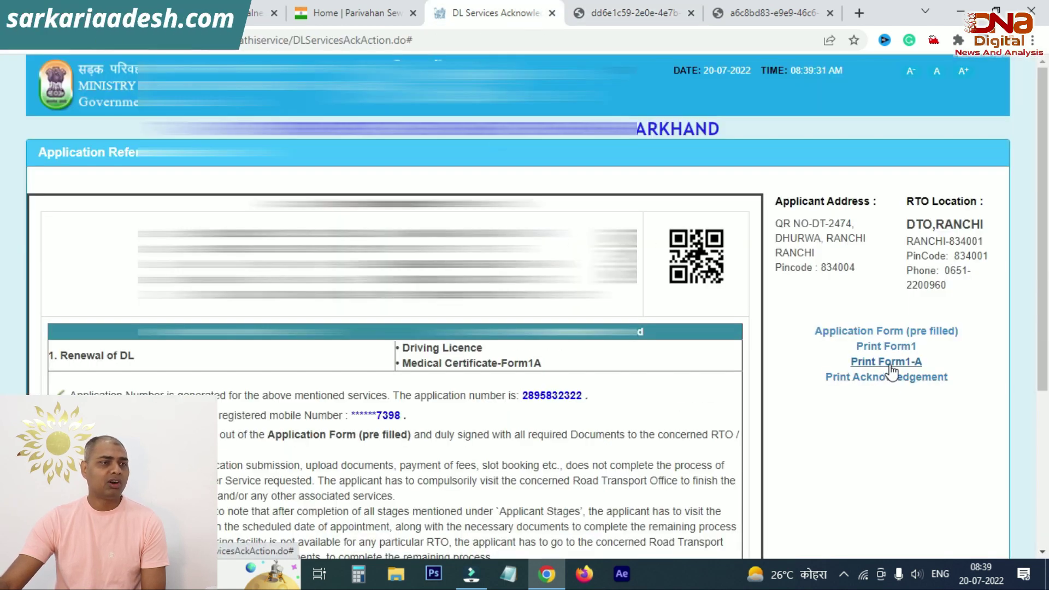
pyautogui.scroll(-6, 684, 314)
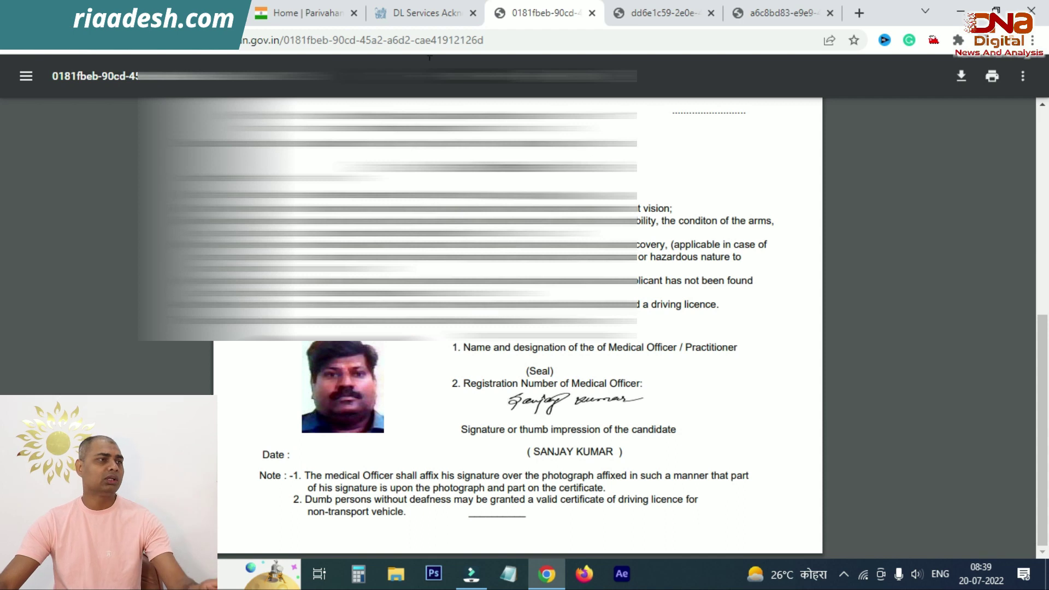
pyautogui.hotkey('ctrl', 'shift', 'Tab')
# Step: Print the acknowledgement to a PDF file using the PDF995 destination
pyautogui.click(877, 378)
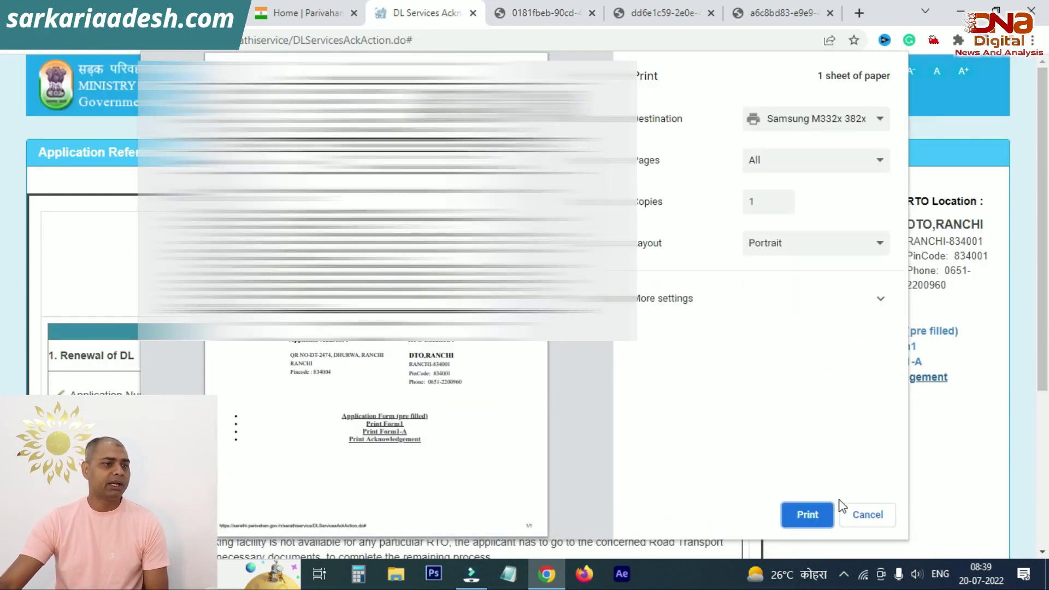
pyautogui.click(803, 120)
pyautogui.click(789, 149)
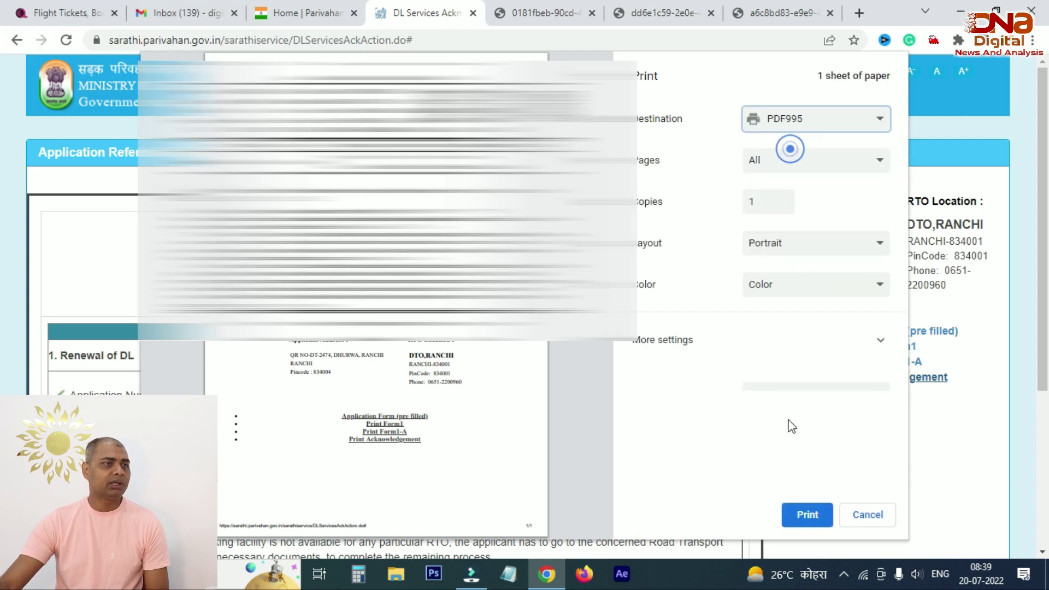
pyautogui.click(806, 514)
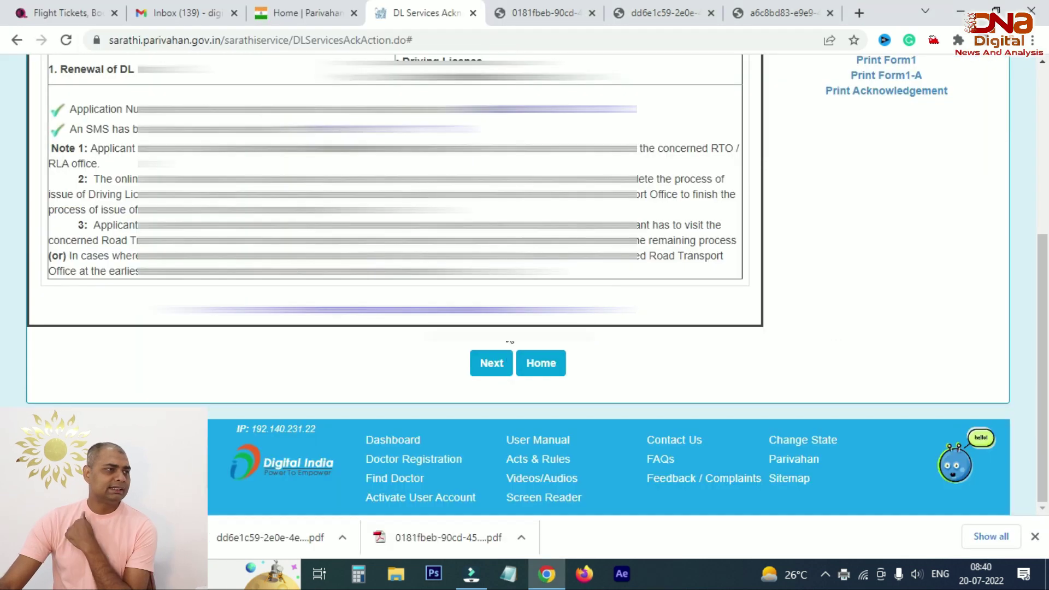
# Step: Continue to the application status page and proceed with the Upload Documents stage
pyautogui.click(492, 362)
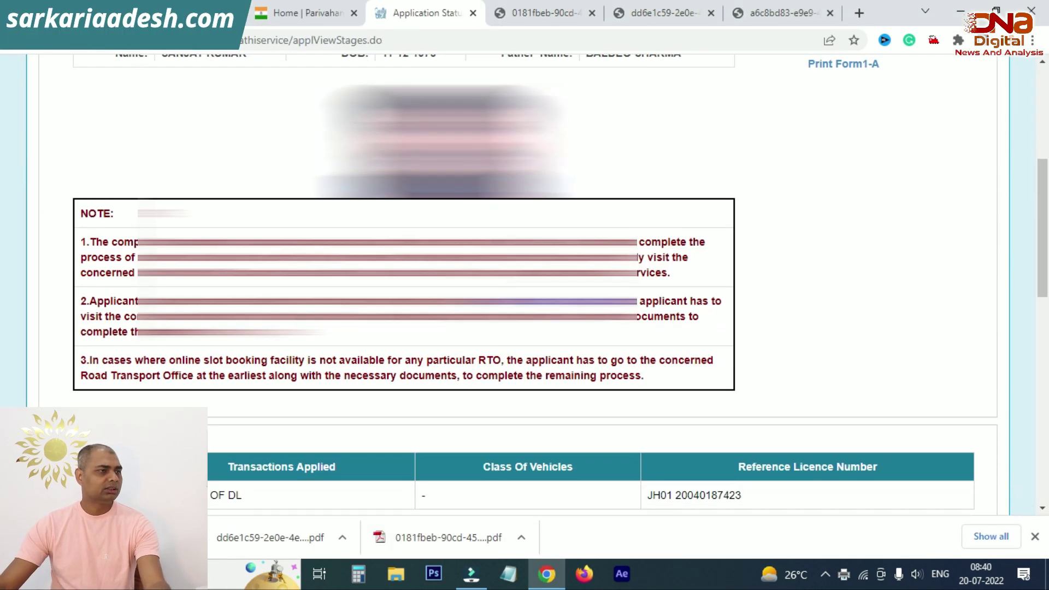
pyautogui.scroll(-3, 524, 284)
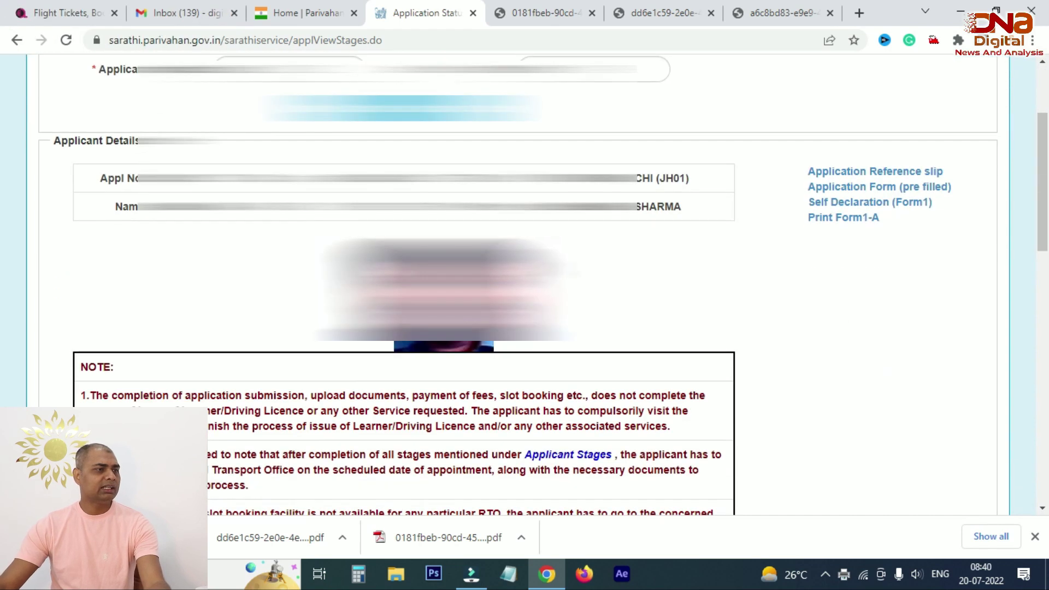
pyautogui.scroll(-8, 524, 284)
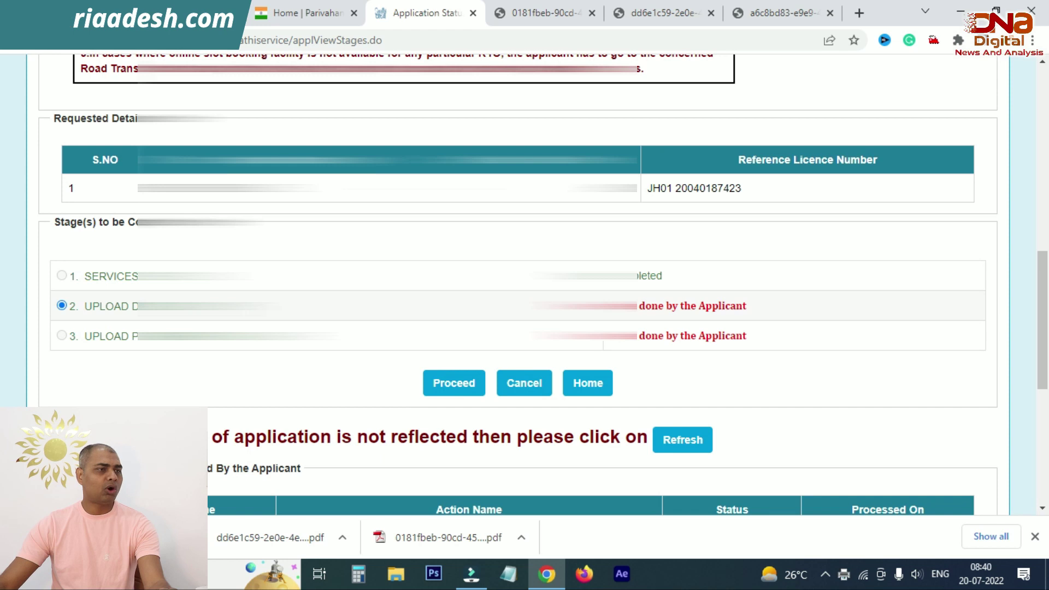
pyautogui.click(461, 382)
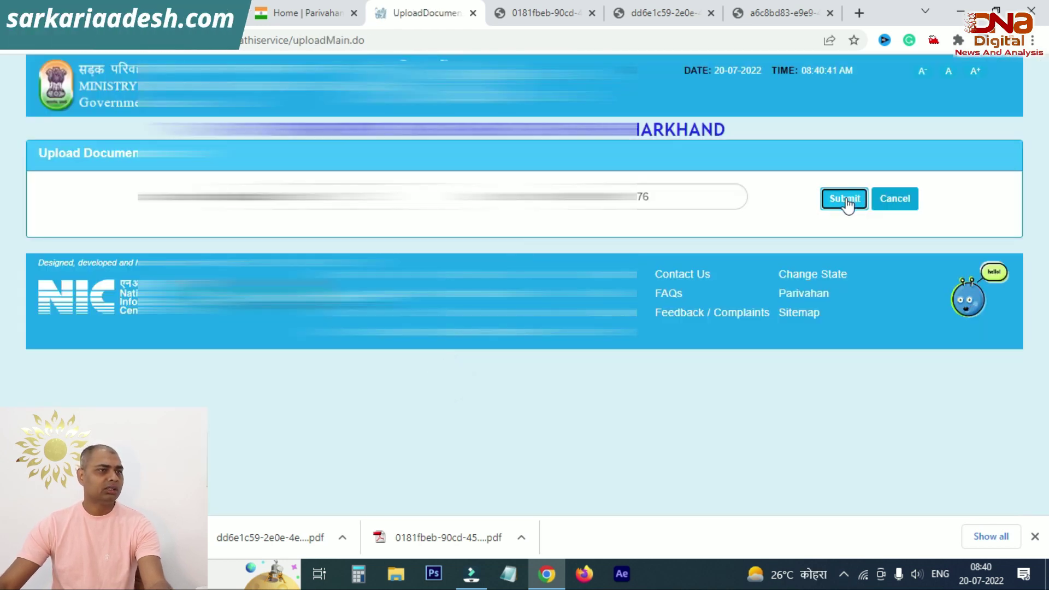
# Step: Load the applicant details for the application number and confirm them
pyautogui.click(845, 199)
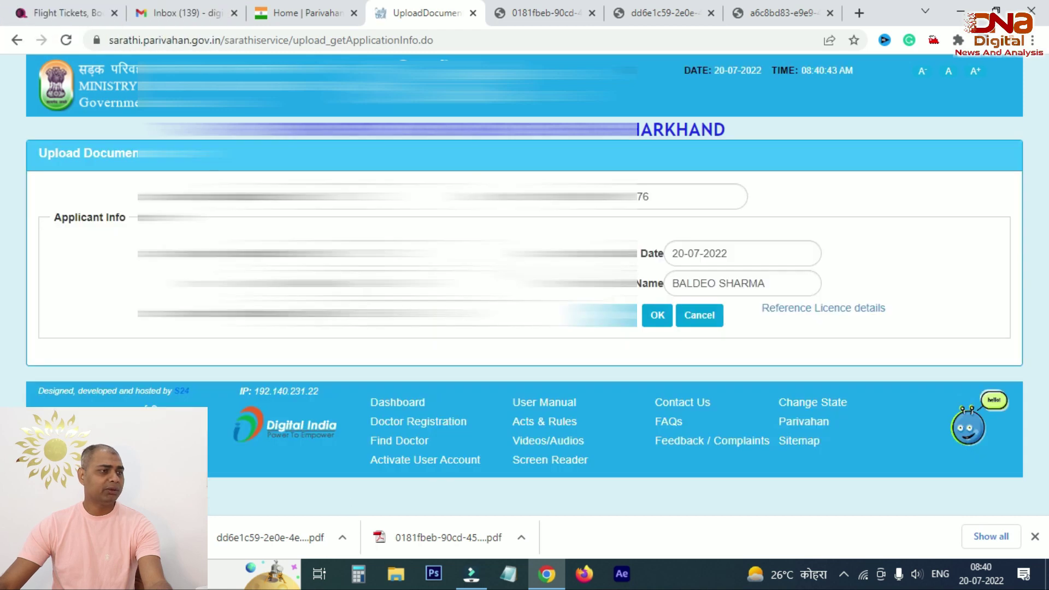
pyautogui.click(657, 316)
pyautogui.scroll(-3, 562, 277)
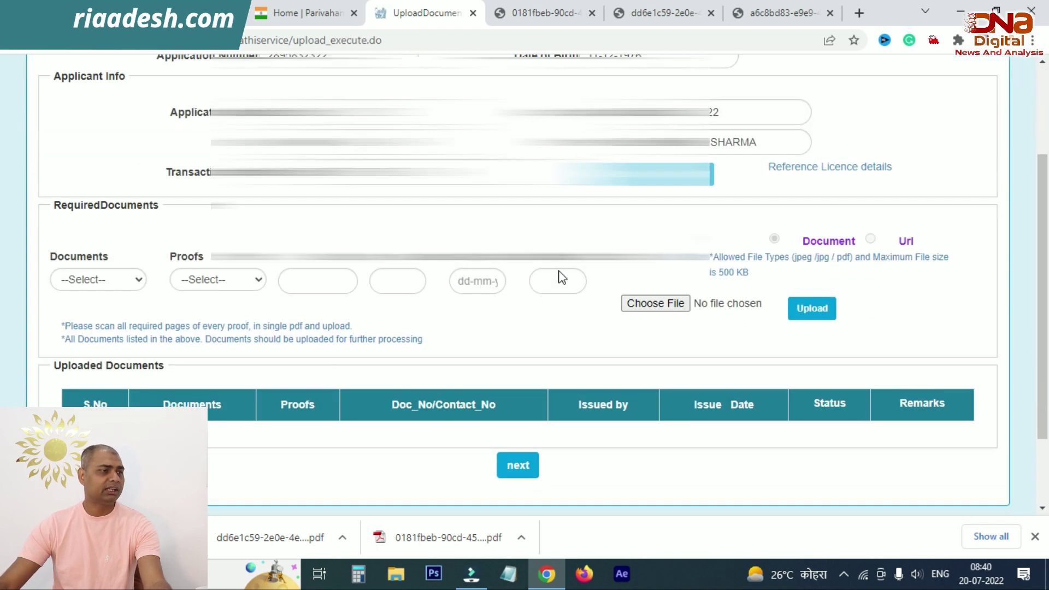
# Step: Select Medical Certificate-Form1A as the document, with Form1A by Authorised Regd Medical practitioner as proof
pyautogui.click(138, 268)
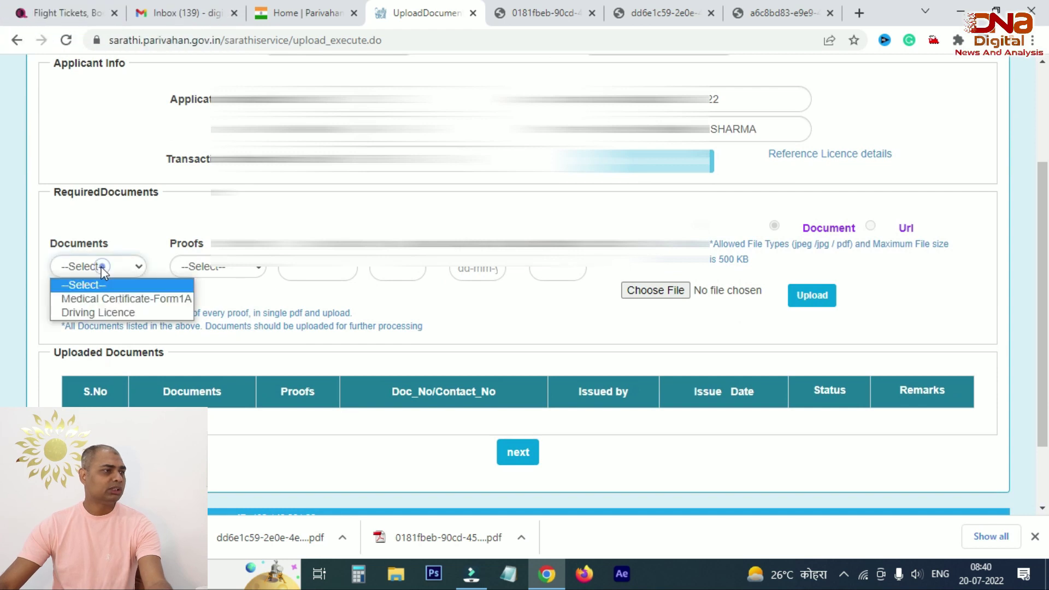
pyautogui.click(144, 303)
pyautogui.click(215, 268)
pyautogui.click(236, 298)
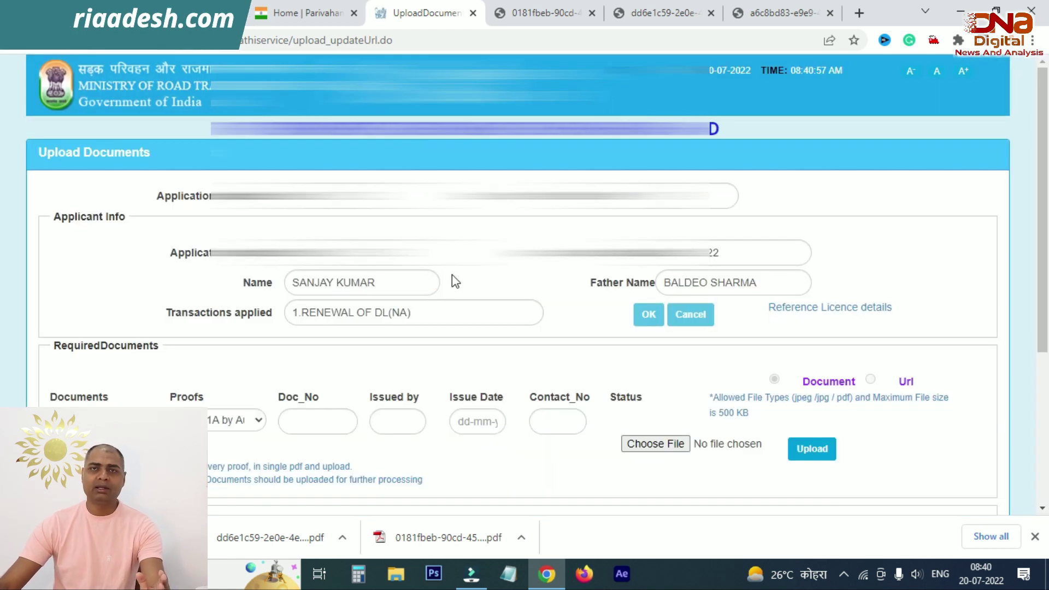
pyautogui.scroll(-4, 452, 277)
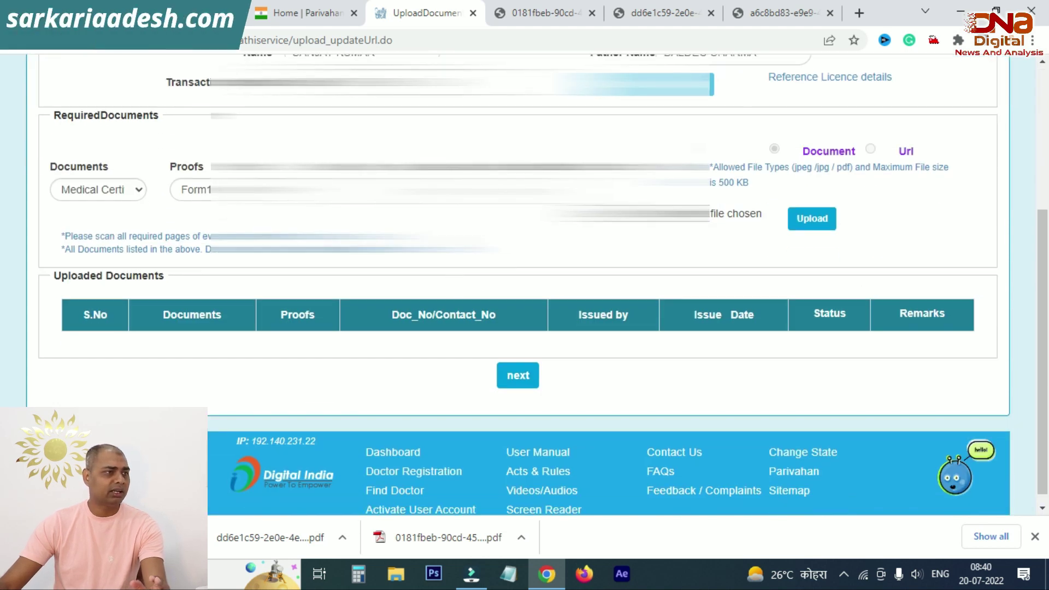
# Step: Upload the medical certificate image from the Desktop and confirm it so it lists as Saved
pyautogui.click(655, 213)
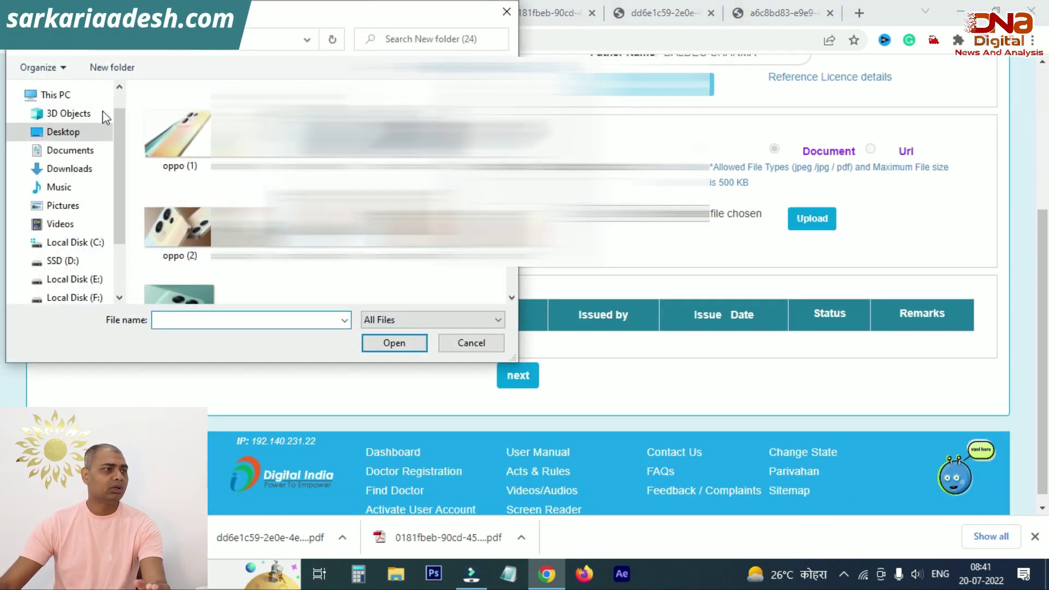
pyautogui.click(65, 133)
pyautogui.doubleClick(187, 145)
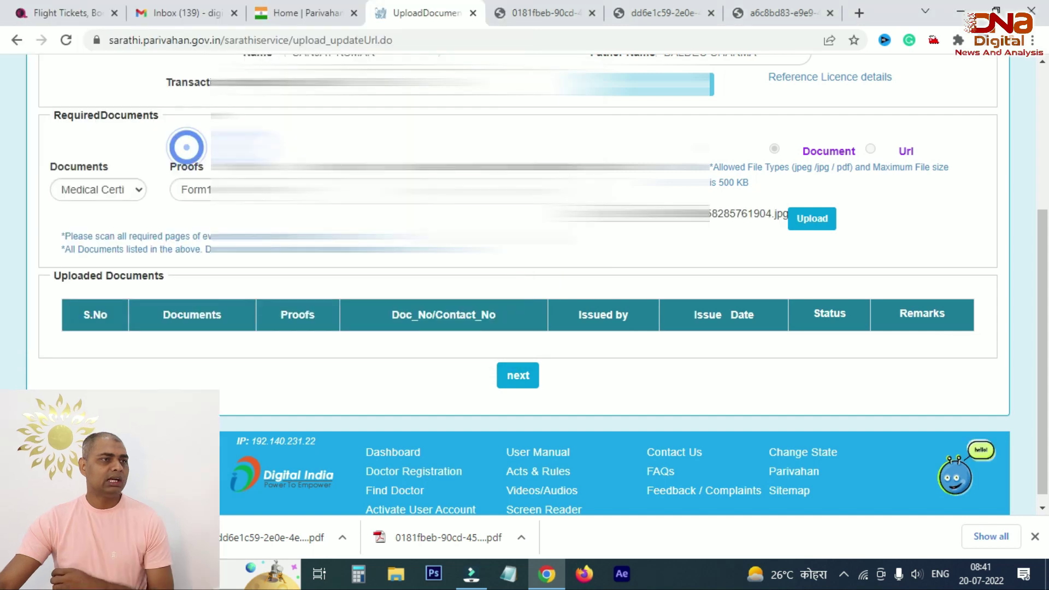
pyautogui.click(813, 219)
pyautogui.scroll(-4, 475, 344)
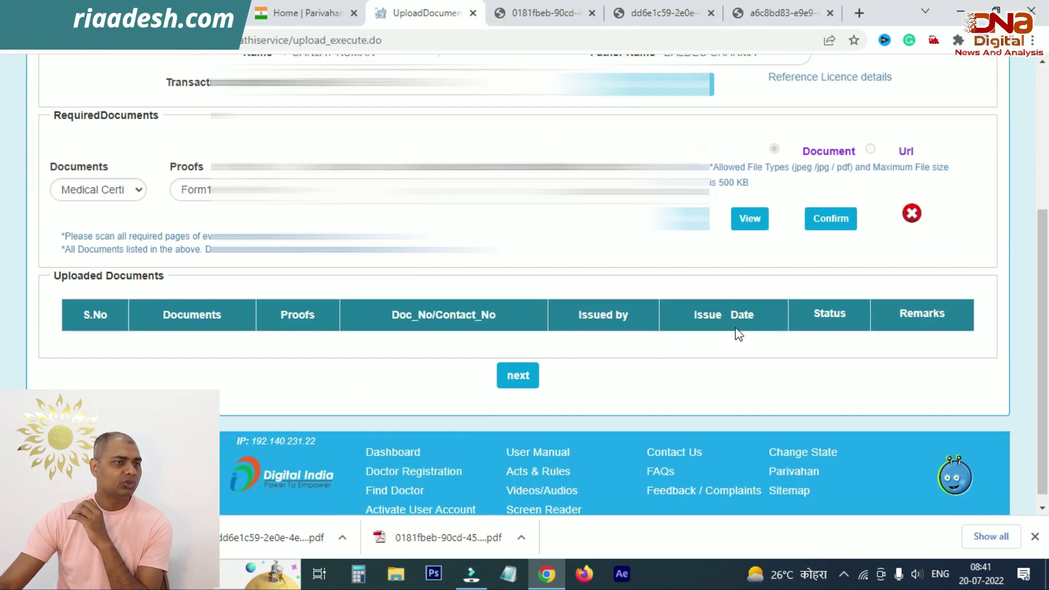
pyautogui.click(822, 214)
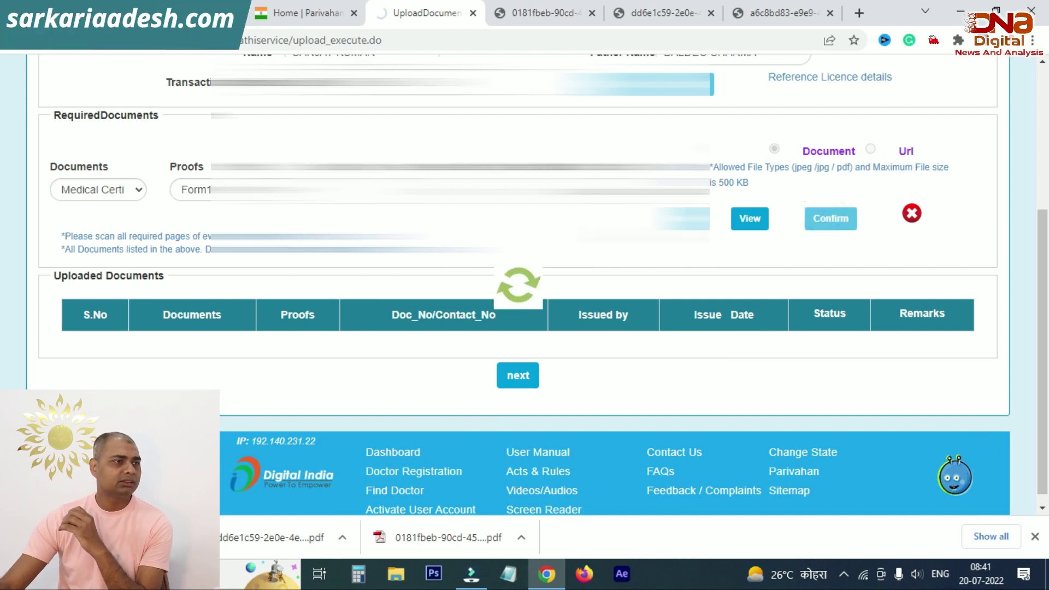
pyautogui.scroll(-3, 188, 274)
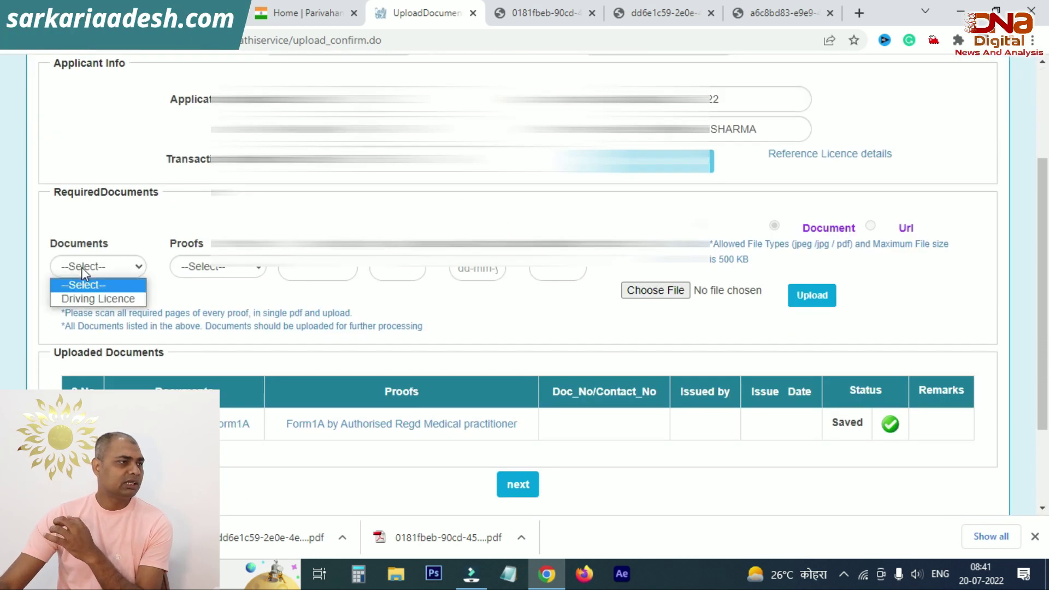
# Step: Set the document to Driving Licence with Driving License proof and begin choosing its file
pyautogui.click(91, 300)
pyautogui.click(212, 268)
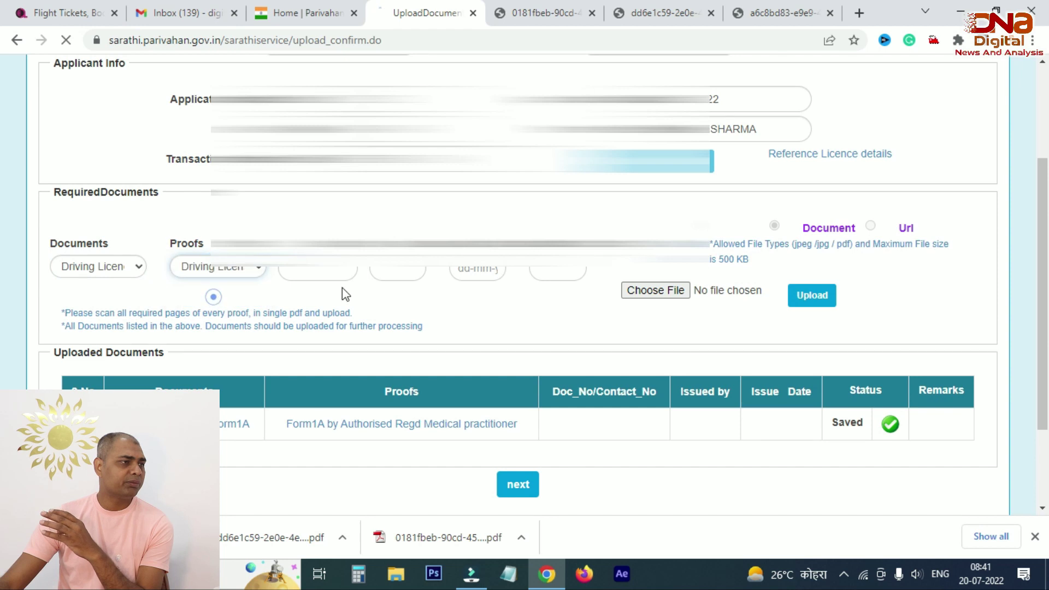
pyautogui.scroll(-4, 666, 295)
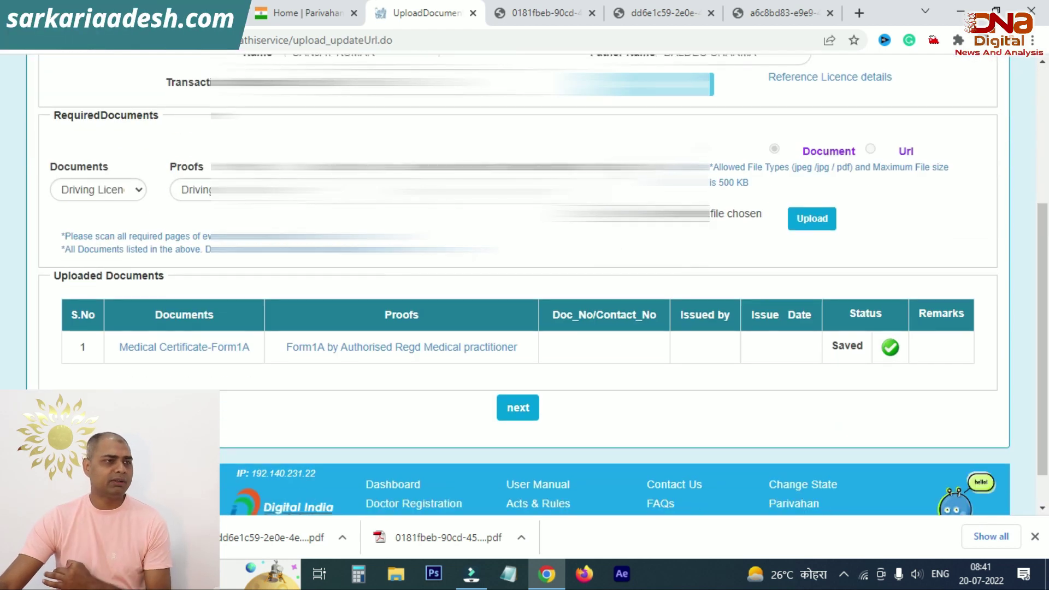
pyautogui.click(672, 214)
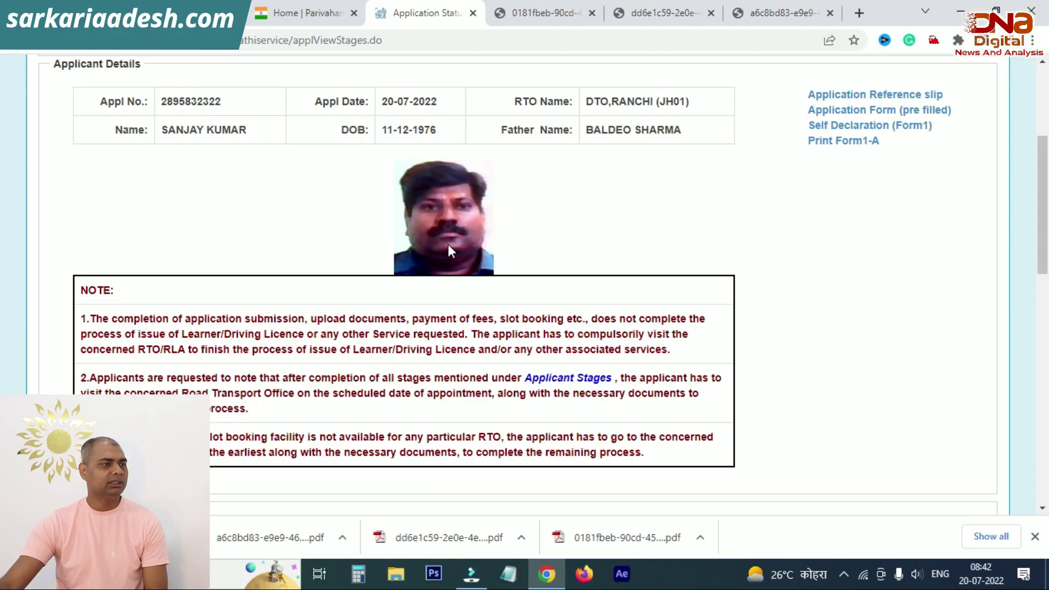
# Step: Scroll to the Stage(s) to be Completed section showing Upload Documents completed
pyautogui.scroll(-9, 447, 250)
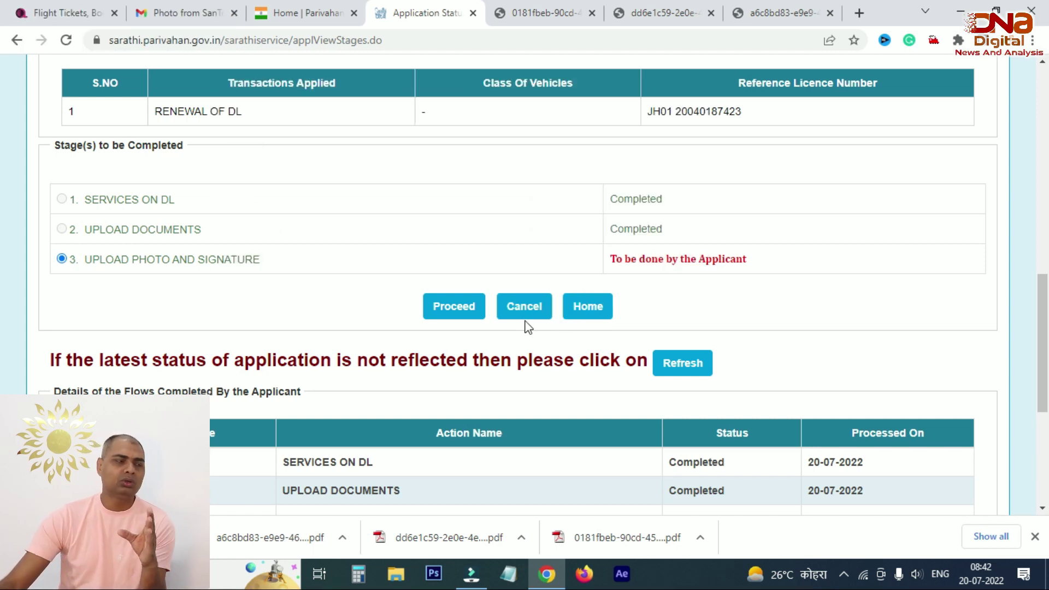
# Step: Attach photo 1658286826430.jpg and signature 1658286826408.jpg, then upload both for preview
pyautogui.click(453, 310)
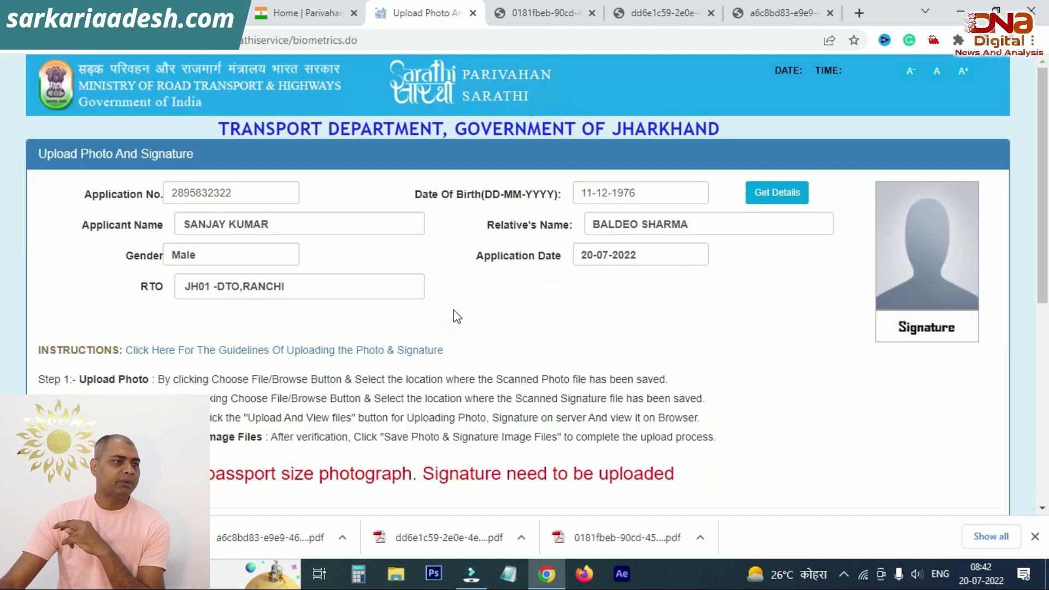
pyautogui.scroll(-7, 453, 309)
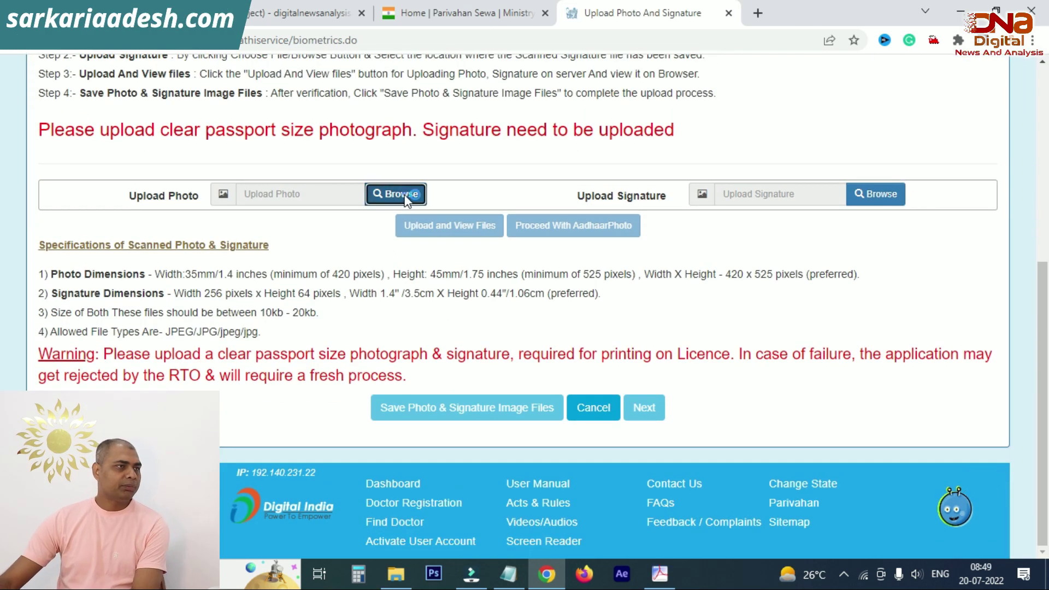
pyautogui.click(403, 195)
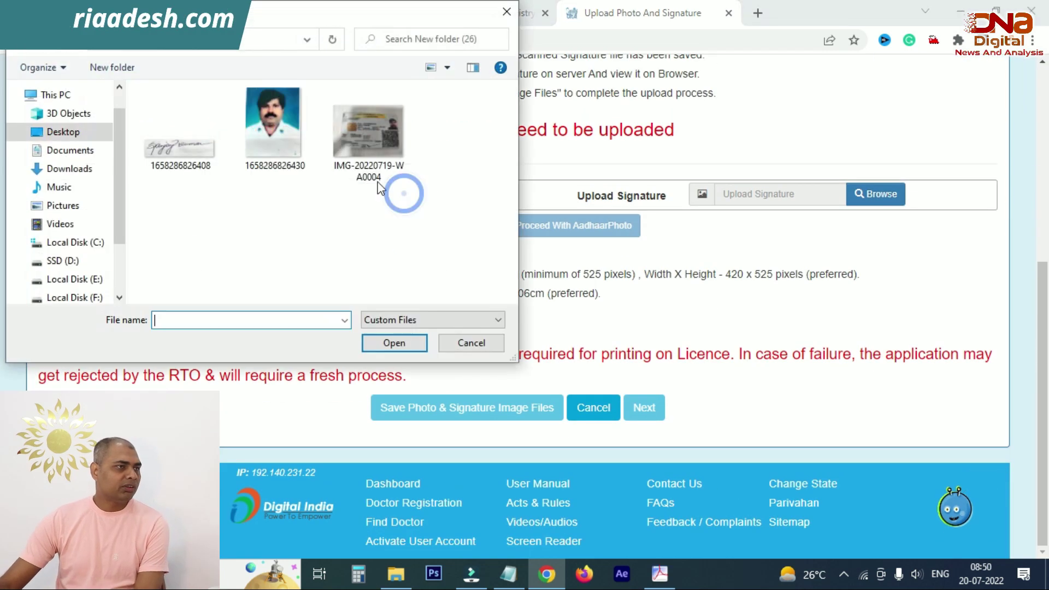
pyautogui.doubleClick(293, 143)
pyautogui.click(874, 197)
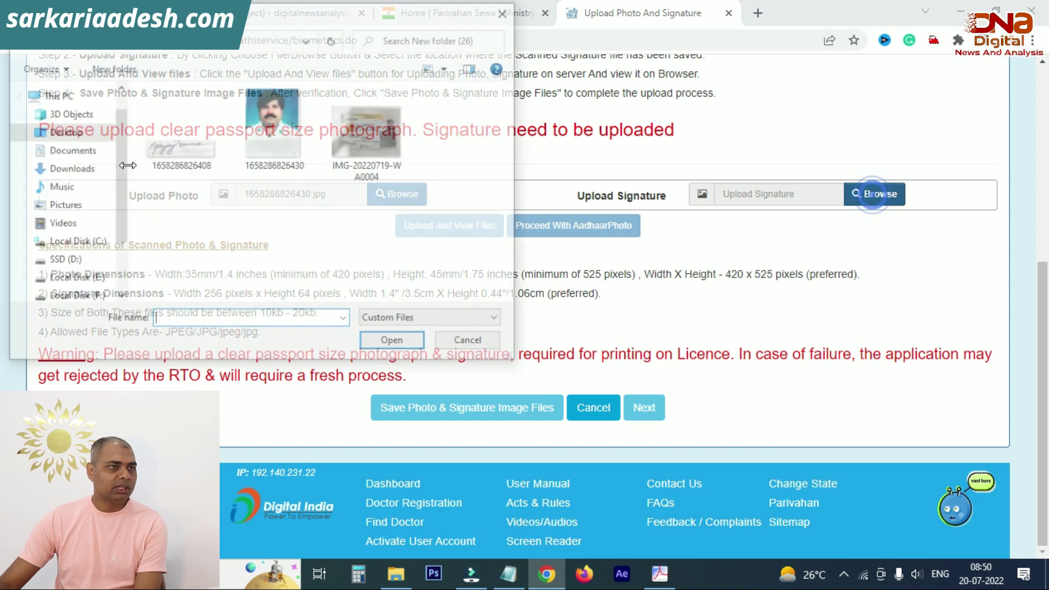
pyautogui.doubleClick(167, 147)
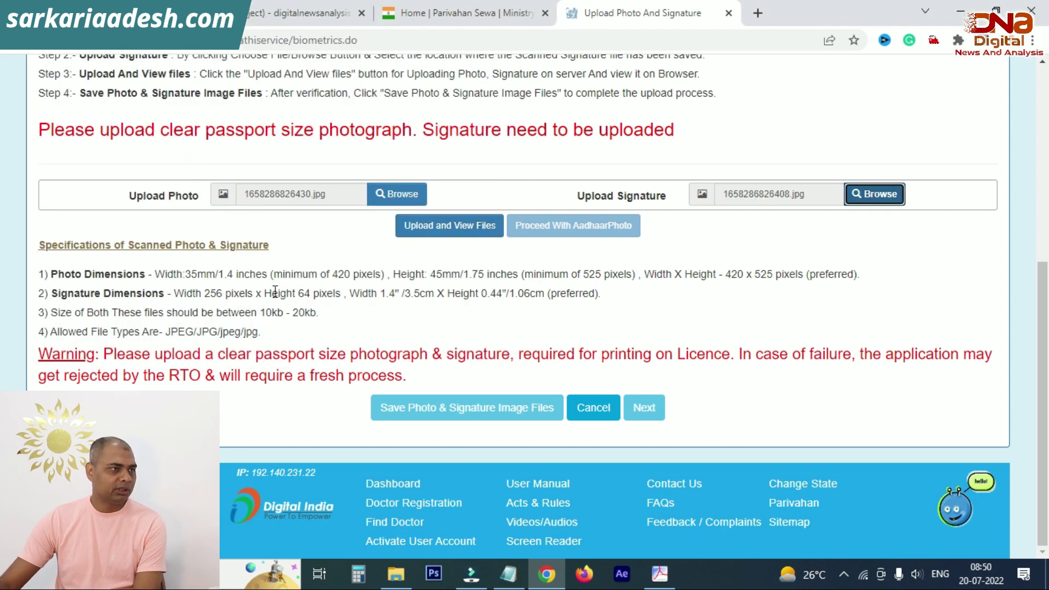
pyautogui.click(459, 231)
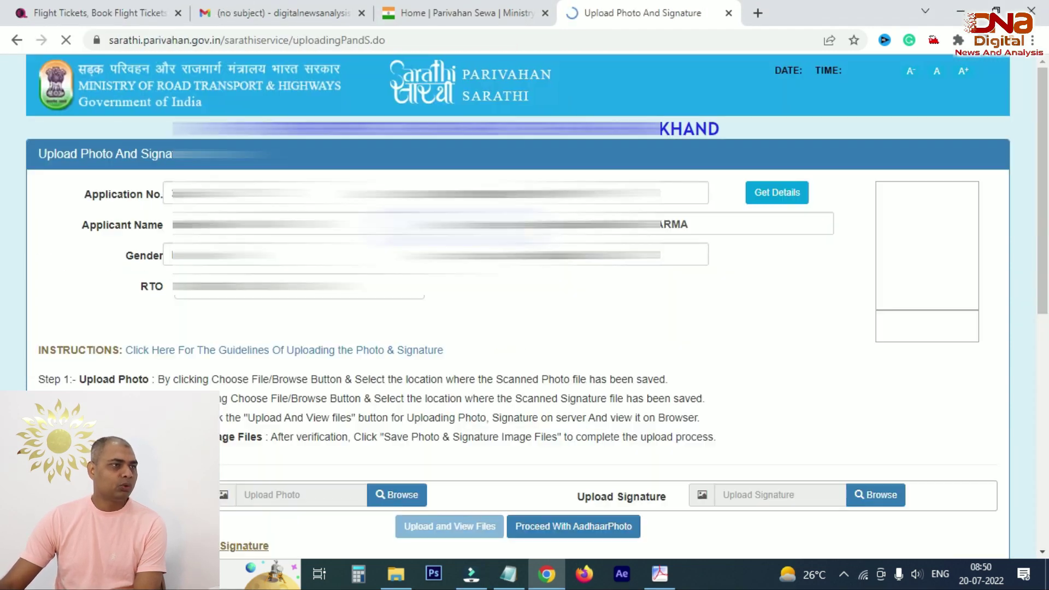
# Step: Save the previewed photo and signature images, accepting the confirmation warning
pyautogui.scroll(-2, 885, 228)
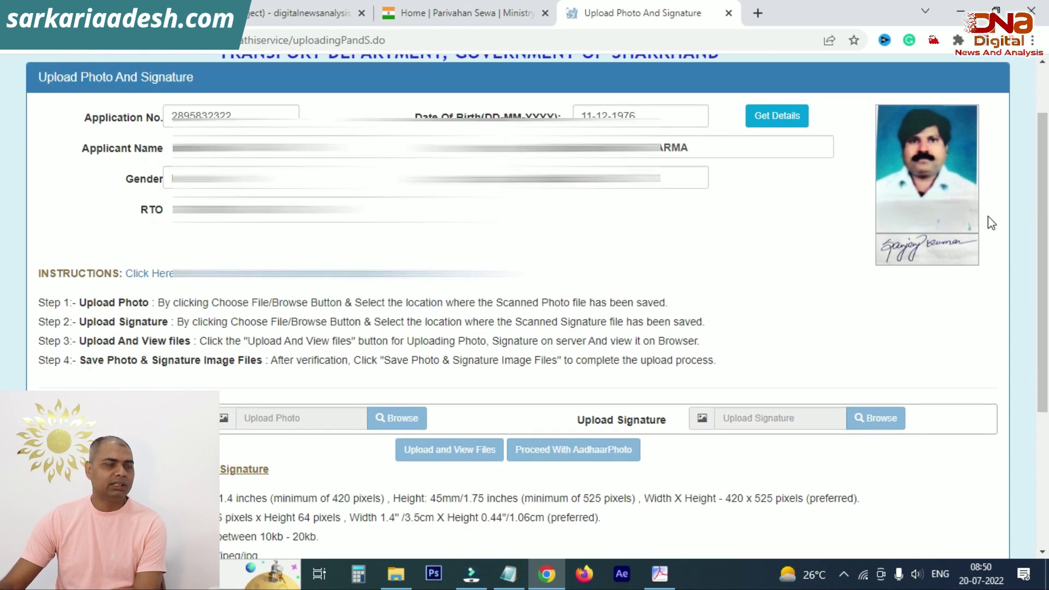
pyautogui.scroll(-4, 982, 218)
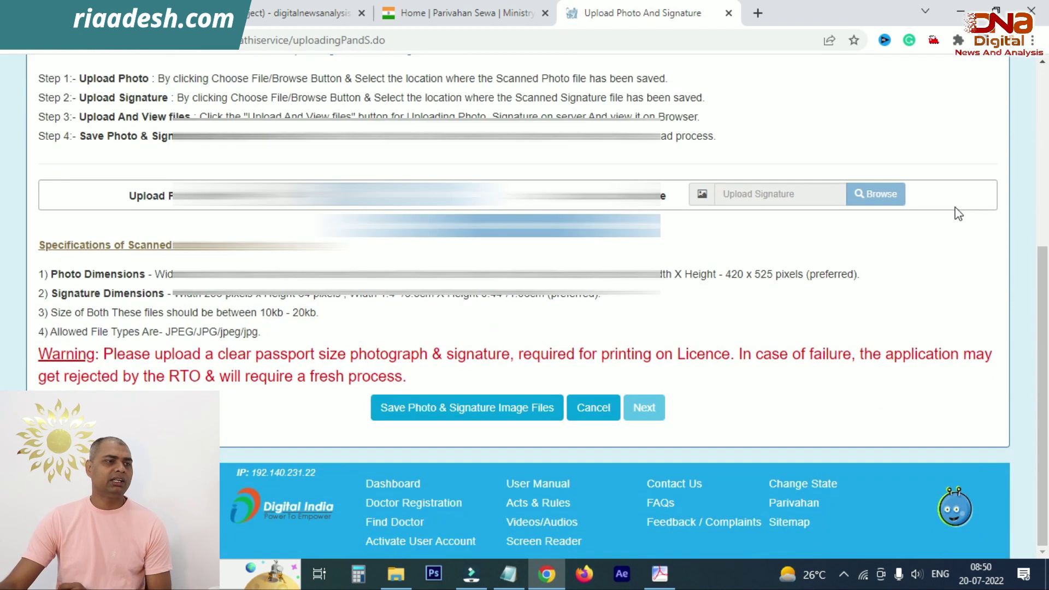
pyautogui.click(457, 414)
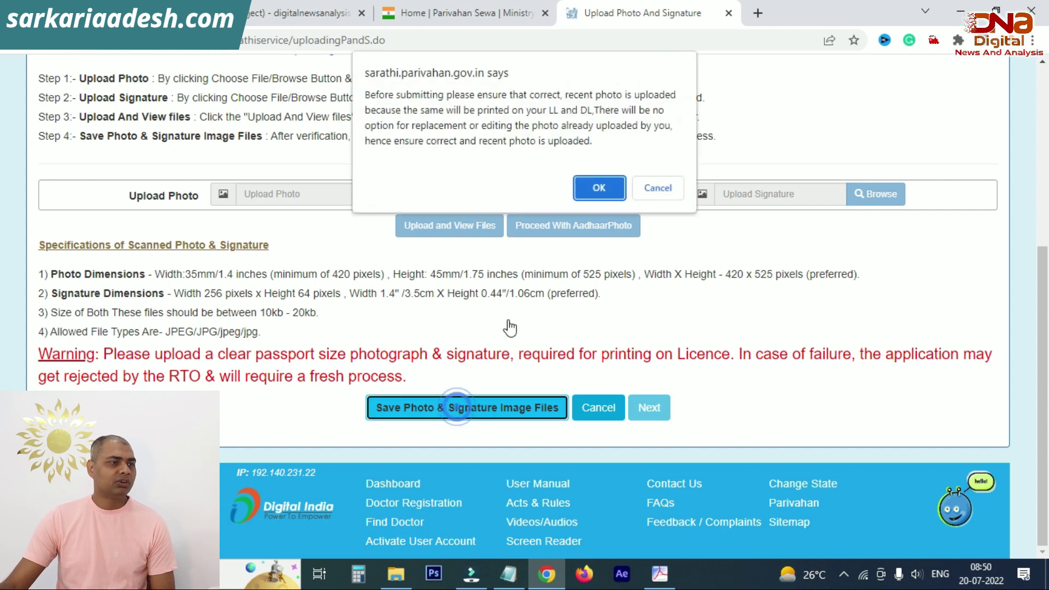
pyautogui.click(597, 188)
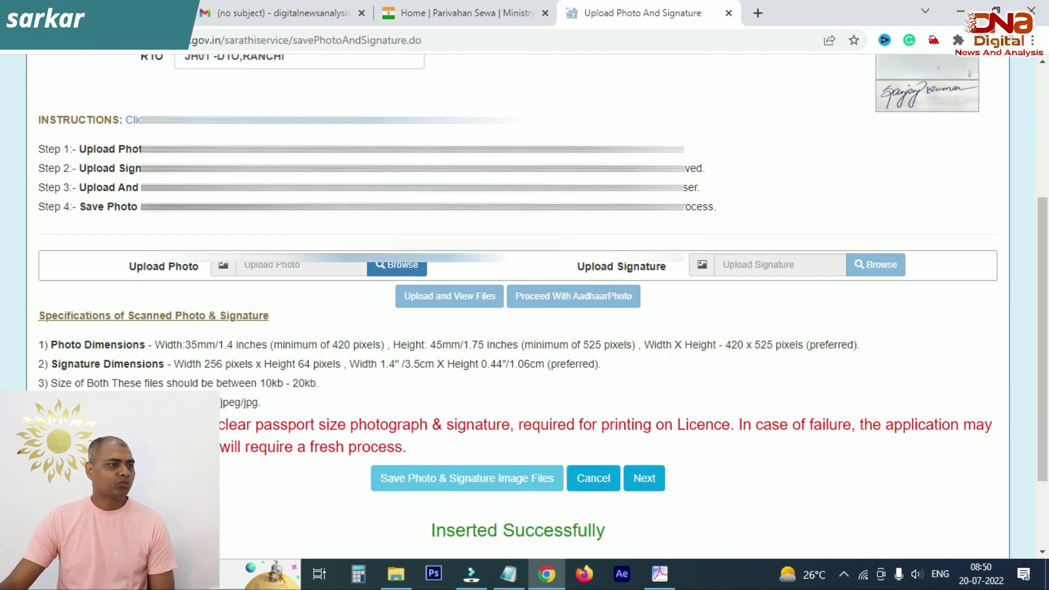
# Step: Check the Inserted Successfully message for the saved photo and signature
pyautogui.scroll(-2, 524, 295)
pyautogui.tripleClick(445, 423)
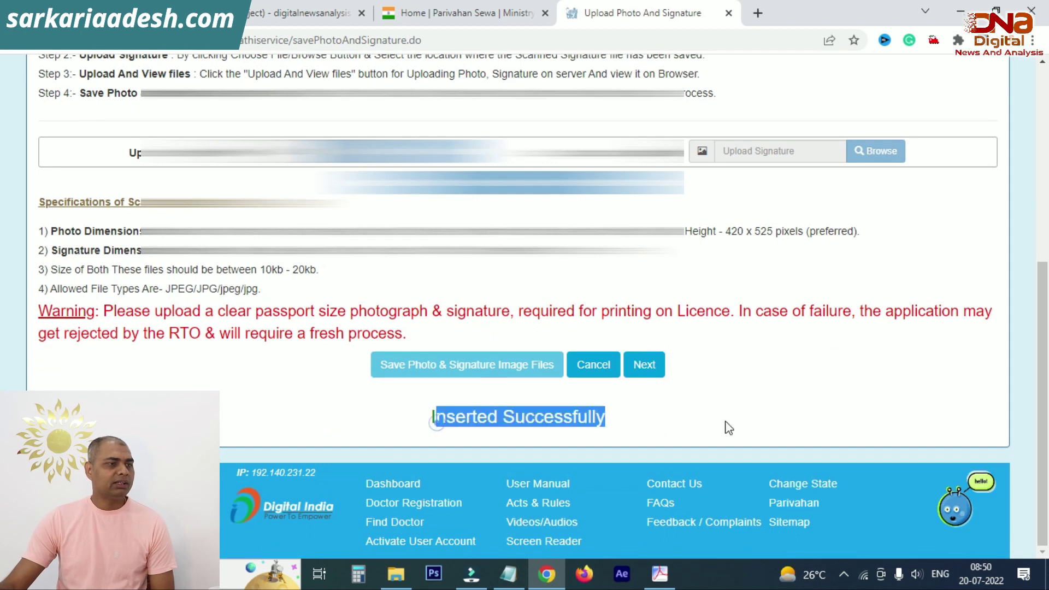
pyautogui.click(723, 421)
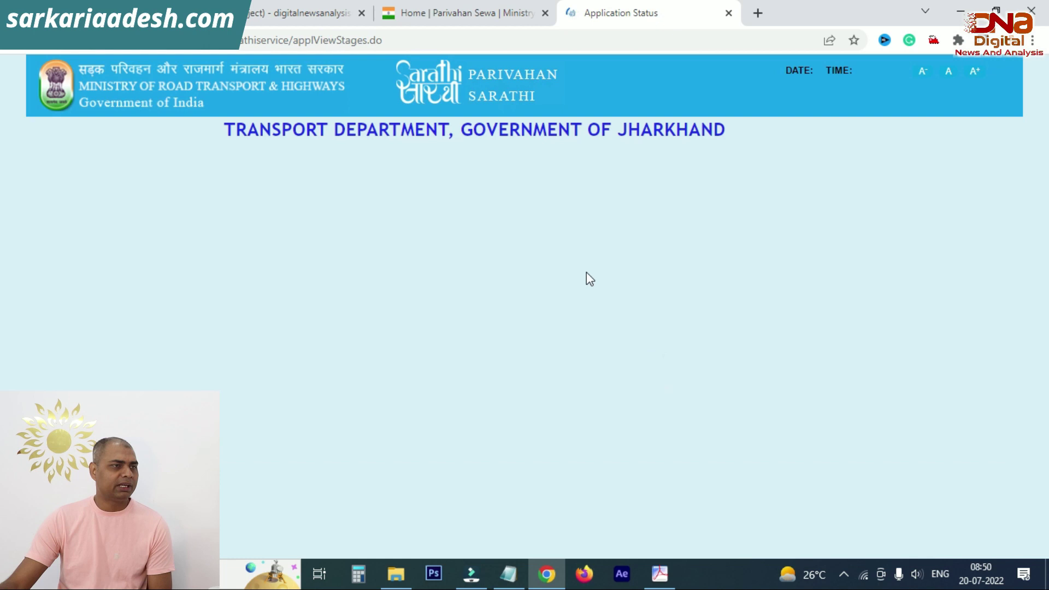
# Step: Review all stages as Completed and the RTO-level processing status, then go to the home page
pyautogui.scroll(-4, 588, 279)
pyautogui.scroll(-12, 587, 279)
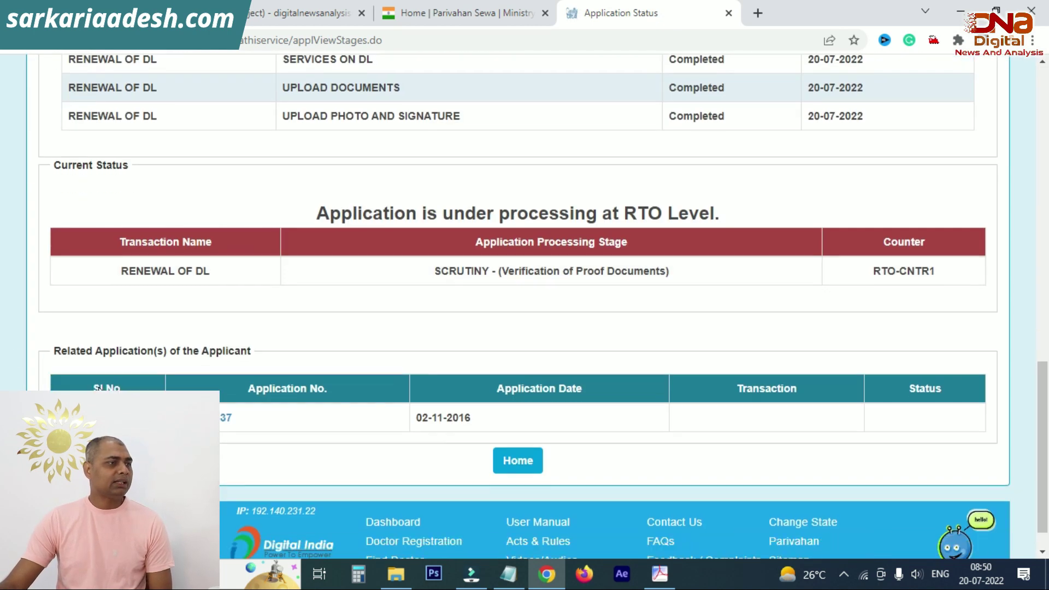
pyautogui.scroll(7, 480, 341)
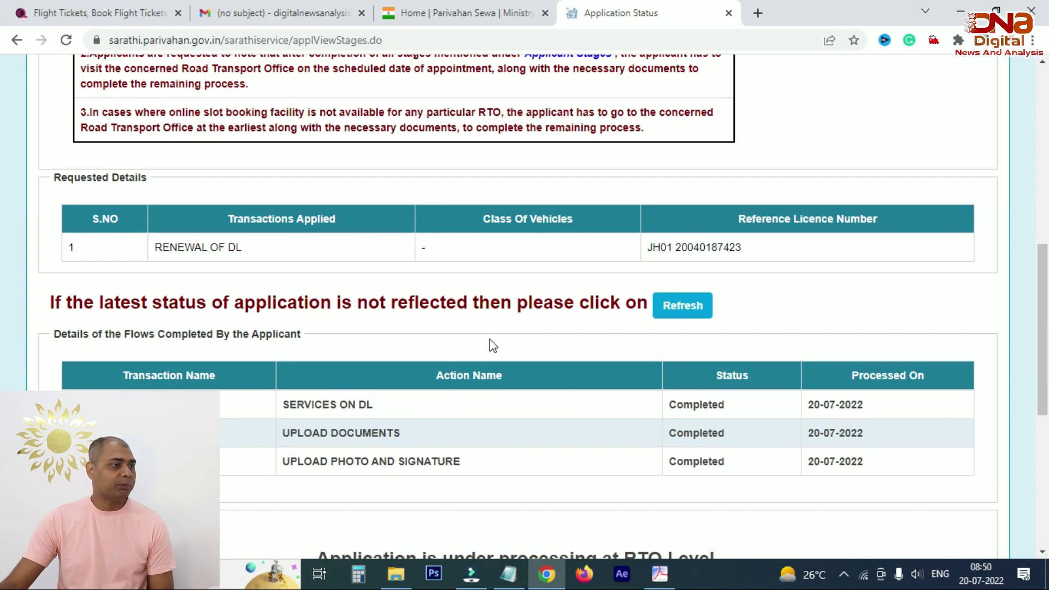
pyautogui.scroll(10, 492, 341)
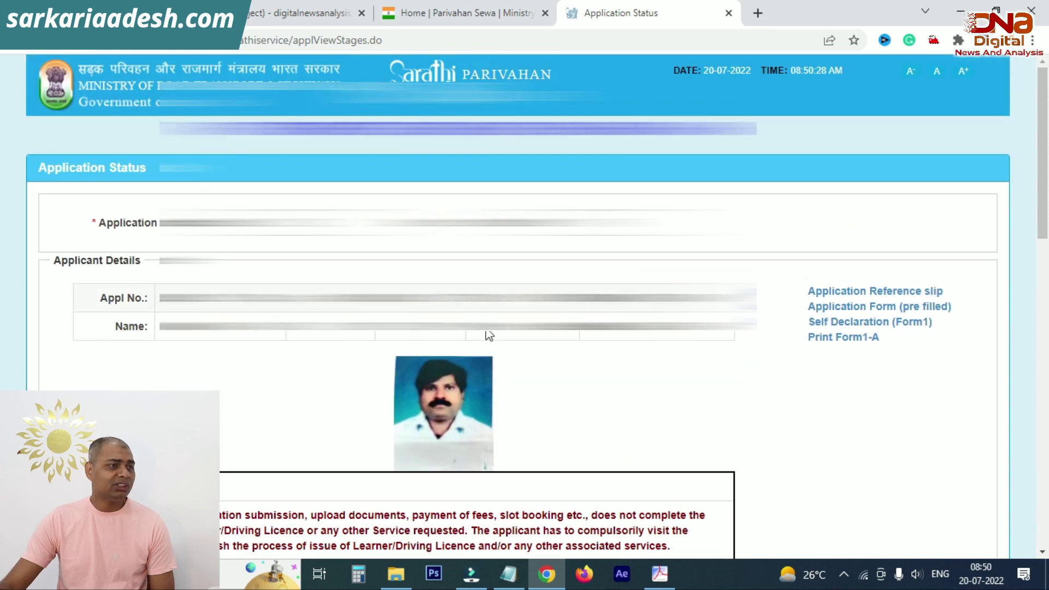
pyautogui.scroll(-10, 474, 313)
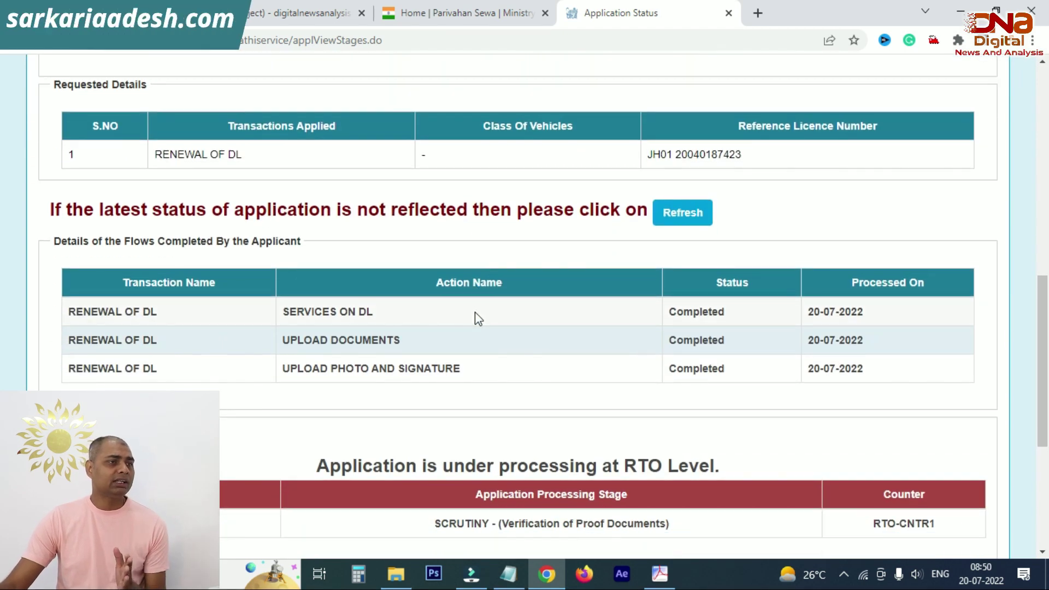
pyautogui.scroll(-5, 474, 313)
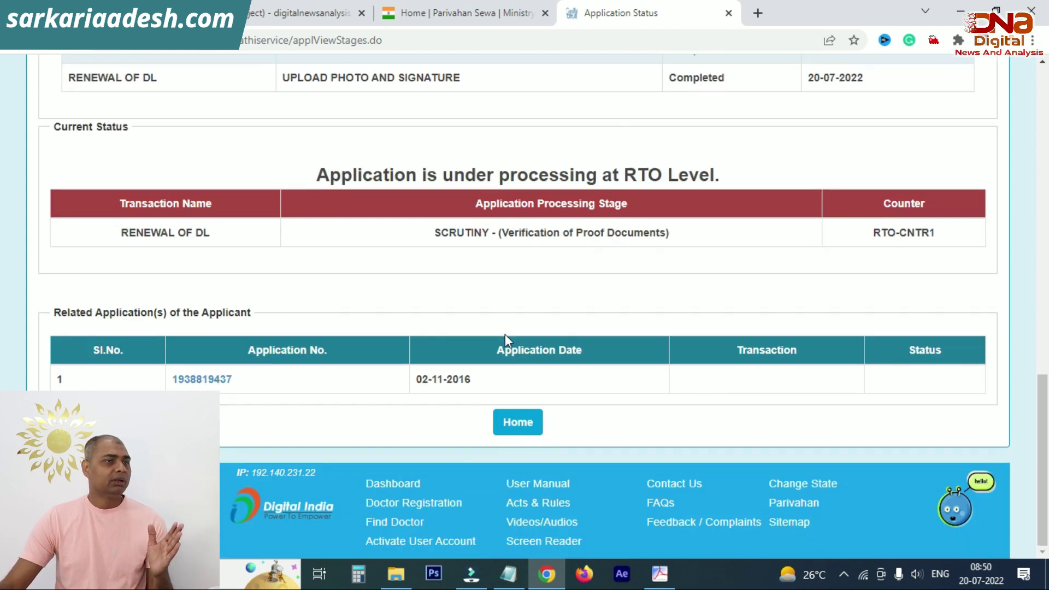
pyautogui.click(522, 423)
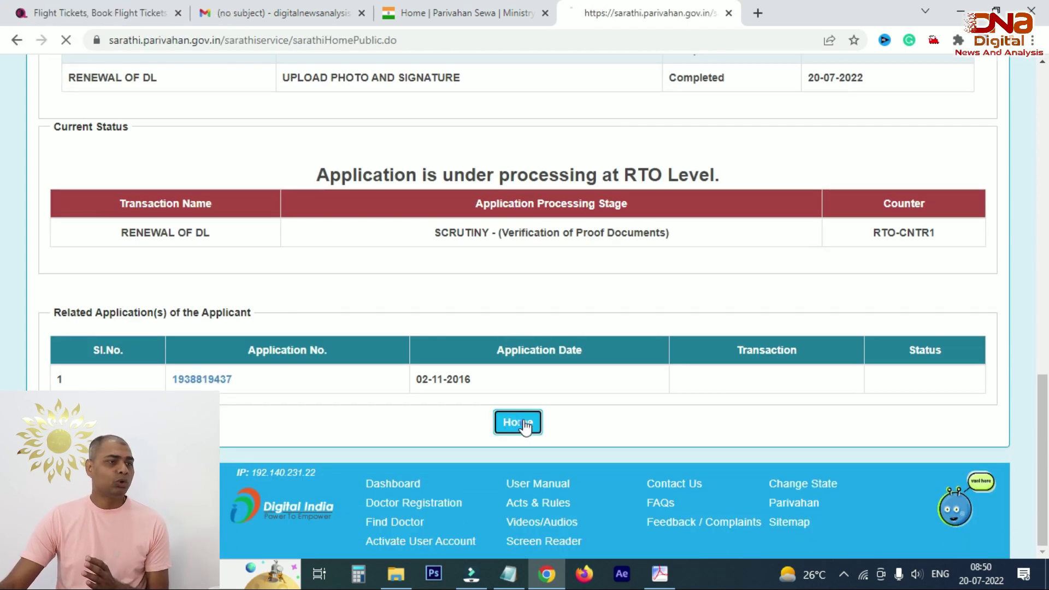